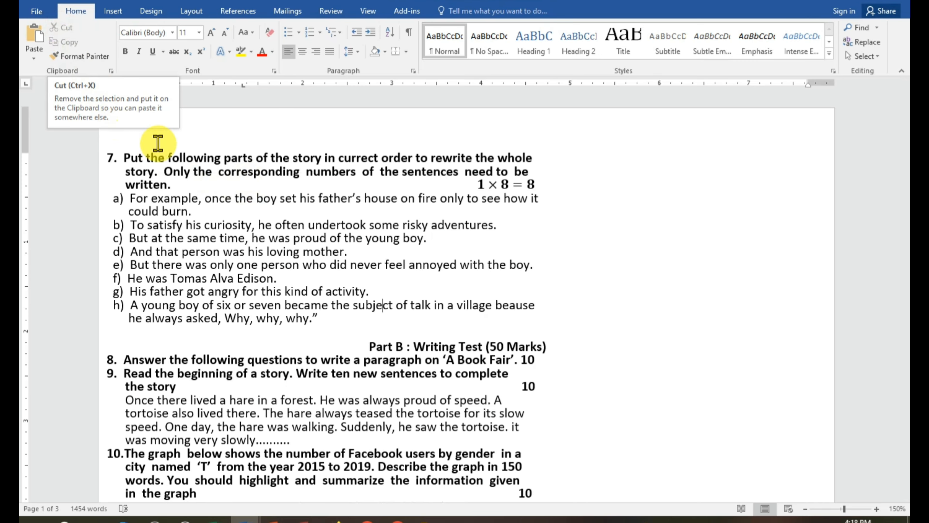
Move the heading "Part B : Writing Test (50 Marks)" to just after "the story" in question 9, using cut and paste
scroll(311, 193, down, 3)
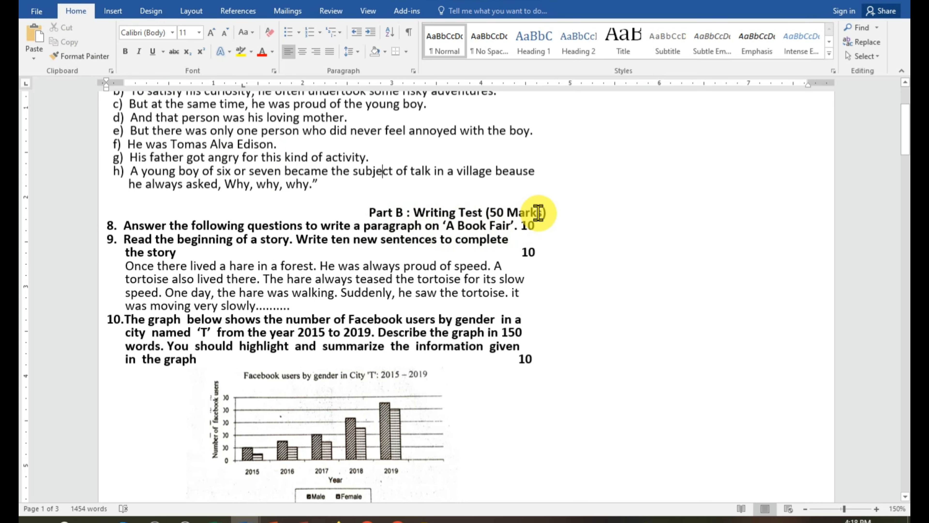
click(551, 217)
drag(552, 217, 373, 214)
key(ctrl+c)
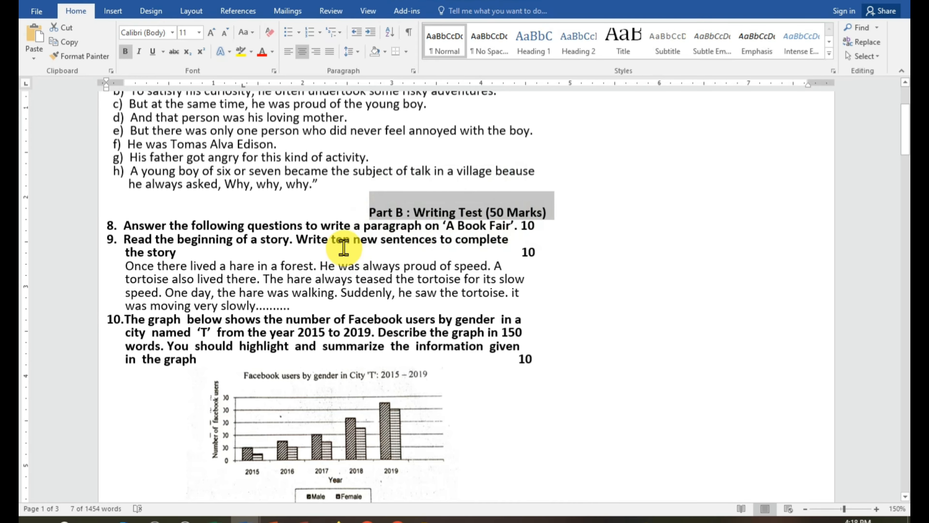
click(65, 28)
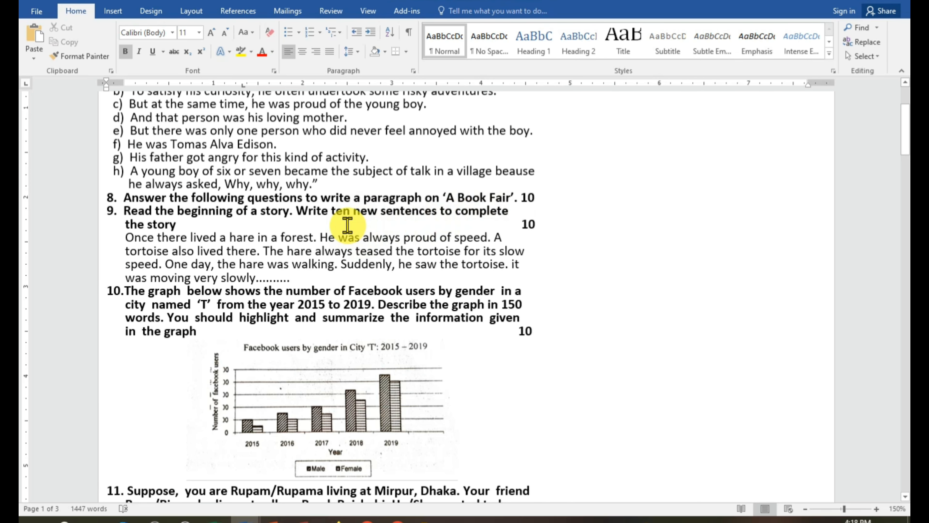
click(32, 37)
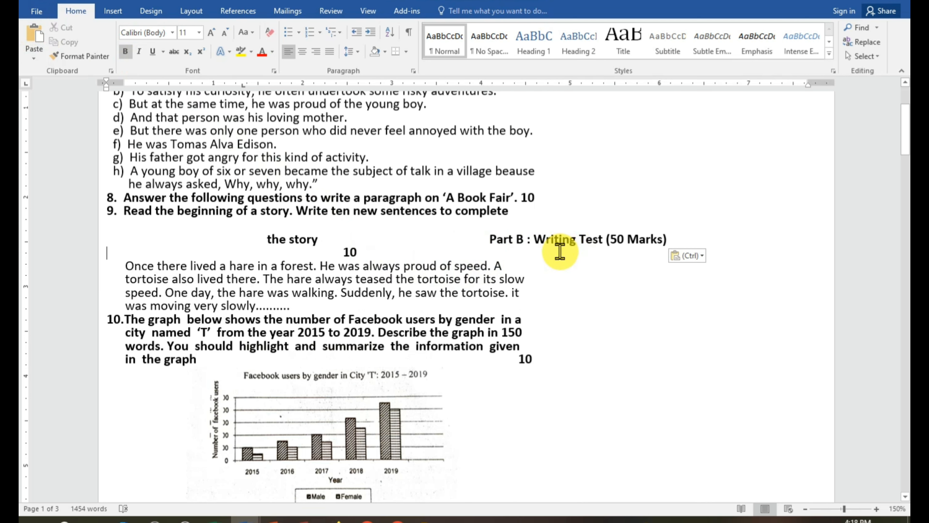
drag(665, 242, 504, 239)
click(504, 240)
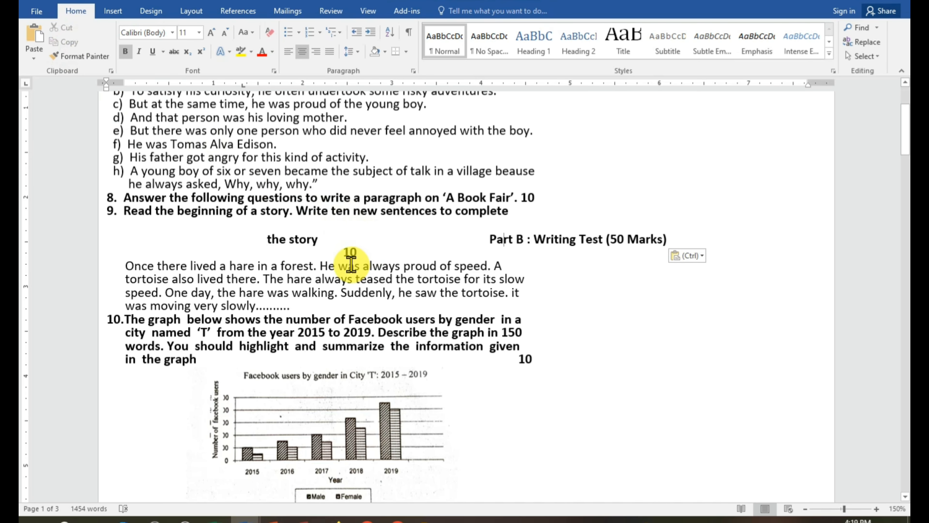
Copy questions 7 and 8 in full and paste the copy on a new line below question 8
scroll(341, 249, up, 3)
scroll(342, 249, up, 1)
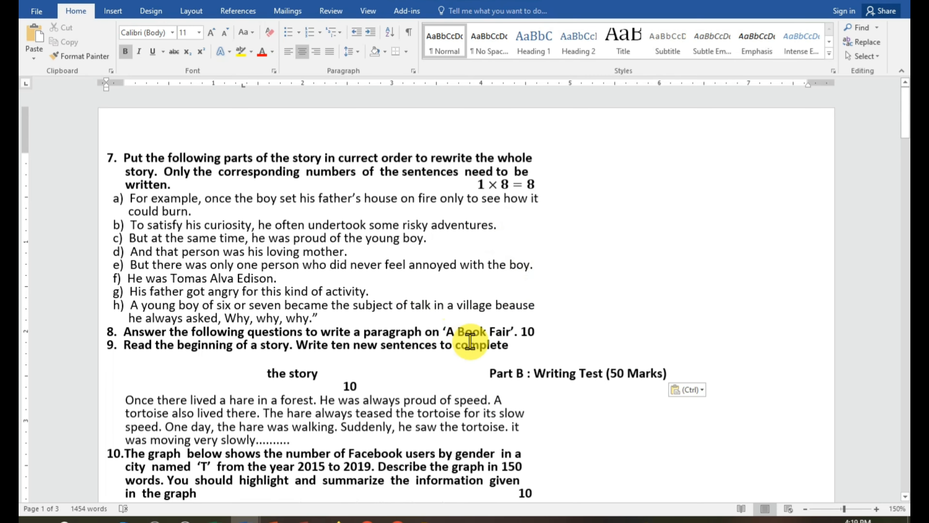
drag(456, 343, 98, 129)
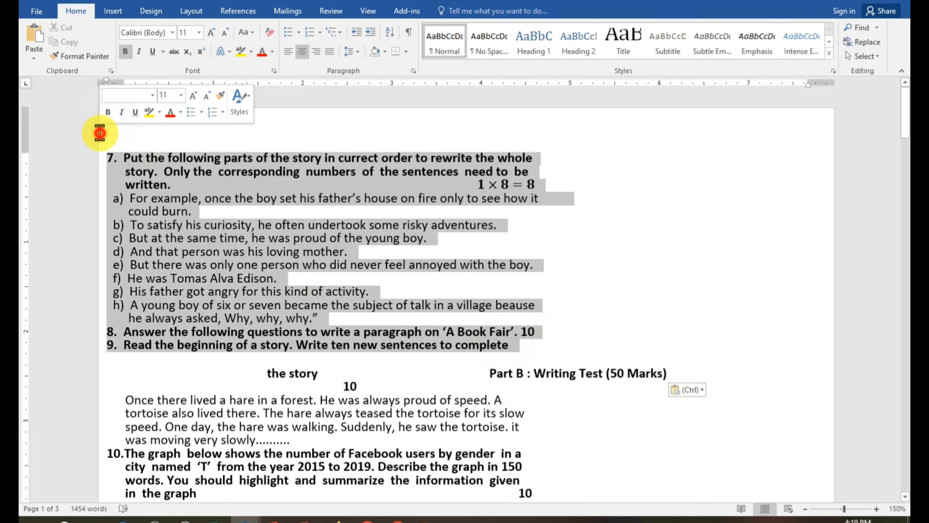
click(96, 157)
shift+click(535, 332)
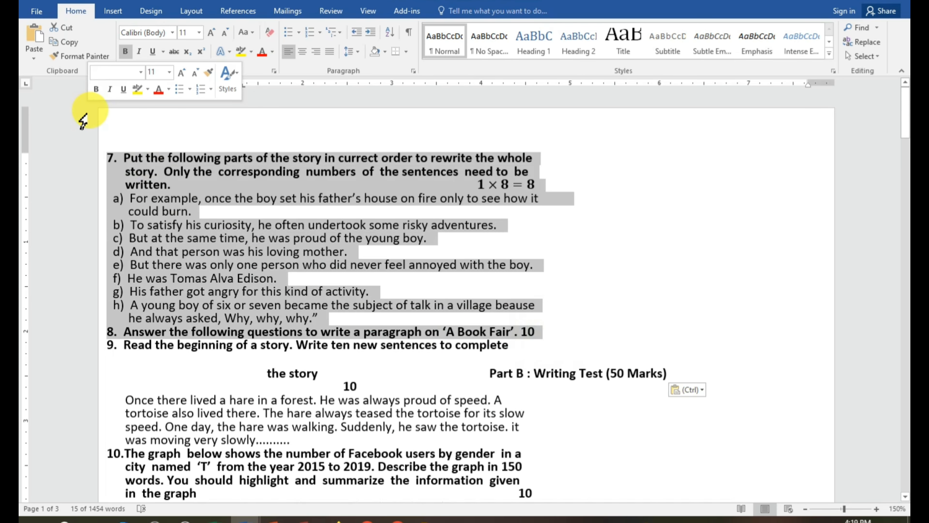
click(65, 42)
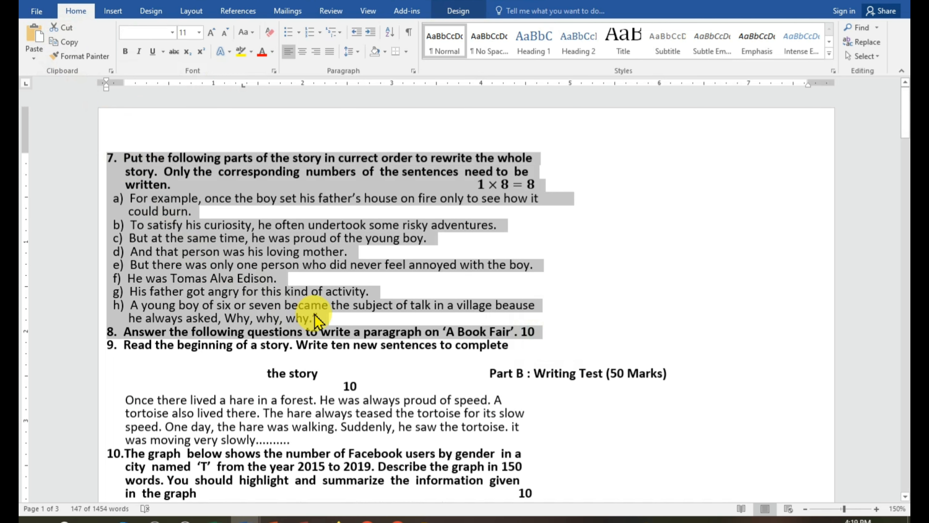
click(537, 333)
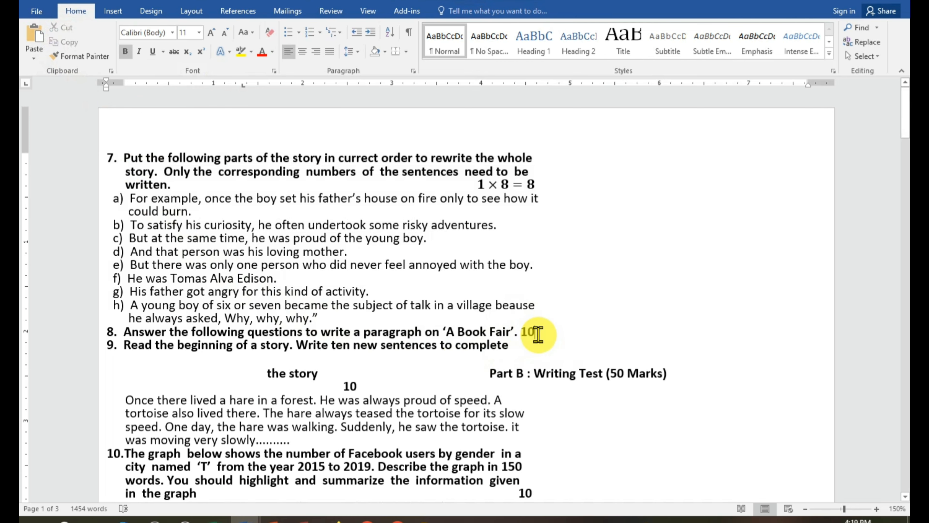
key(Return)
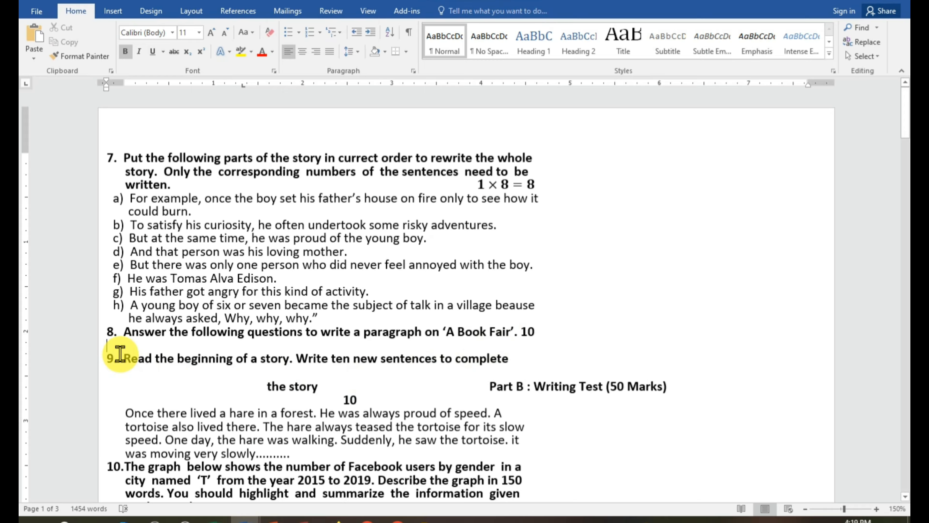
click(30, 37)
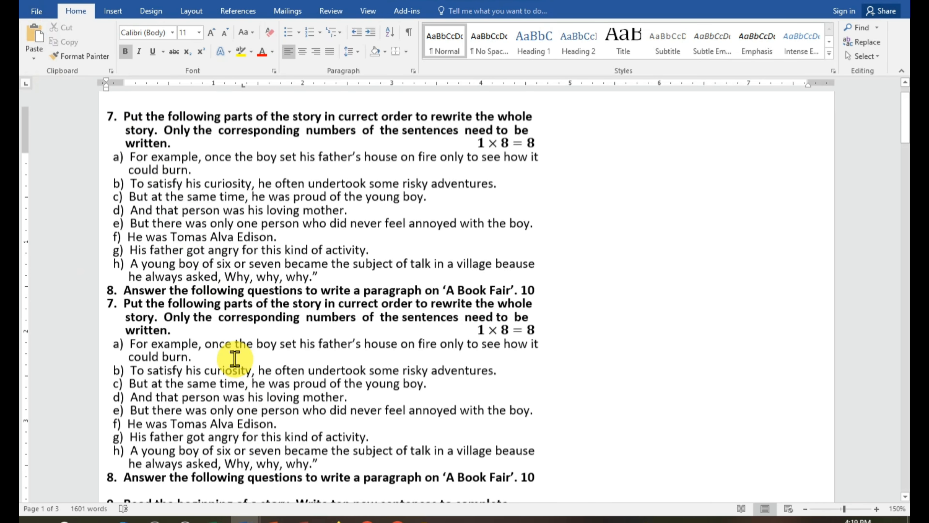
scroll(235, 358, up, 1)
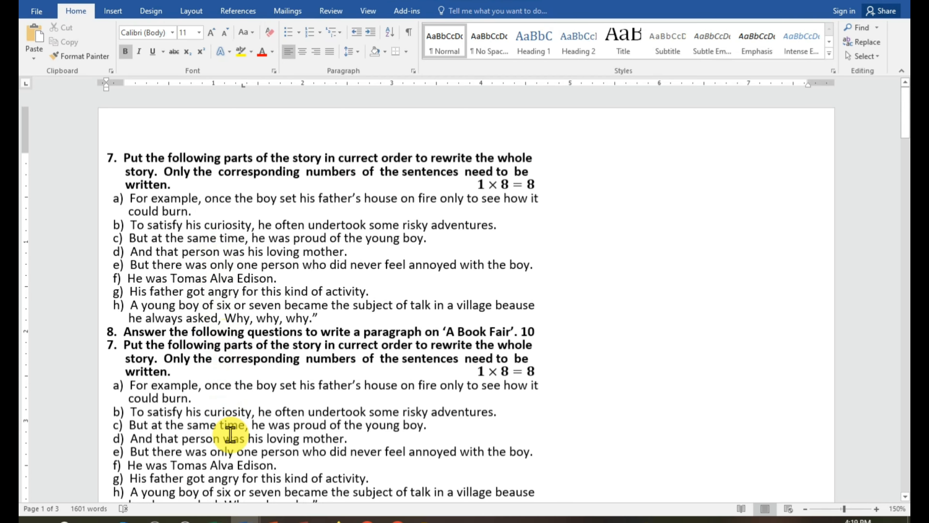
scroll(264, 375, down, 3)
scroll(262, 371, up, 2)
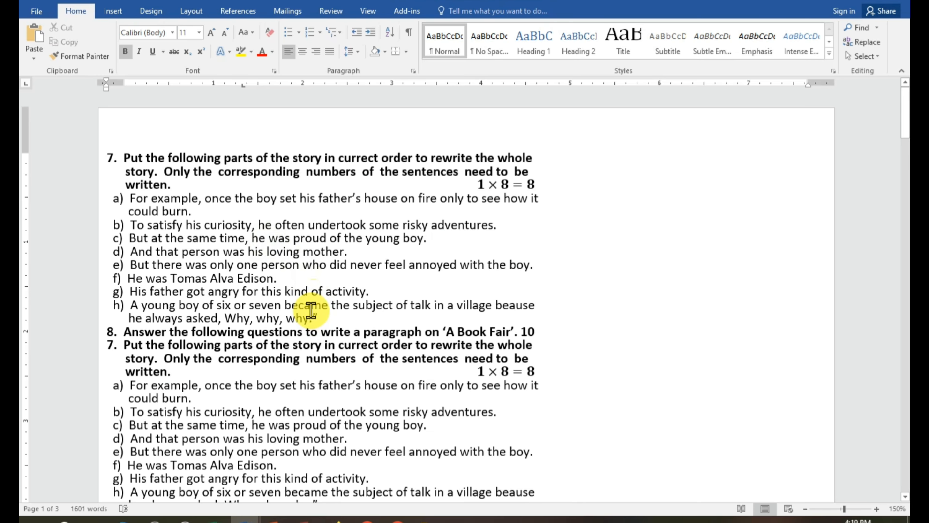
scroll(310, 309, down, 2)
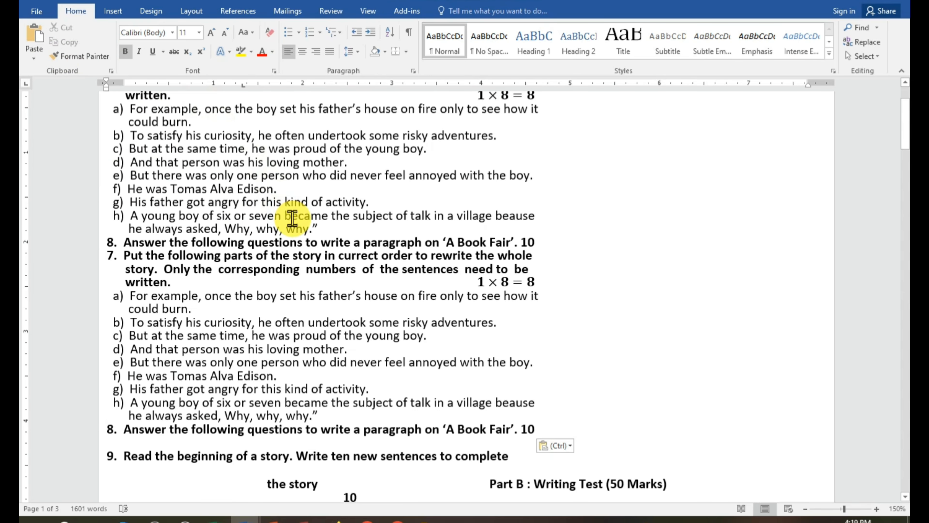
Copy the bold formatting of the first question 7's second line onto its items b to d with Format Painter
scroll(292, 218, up, 3)
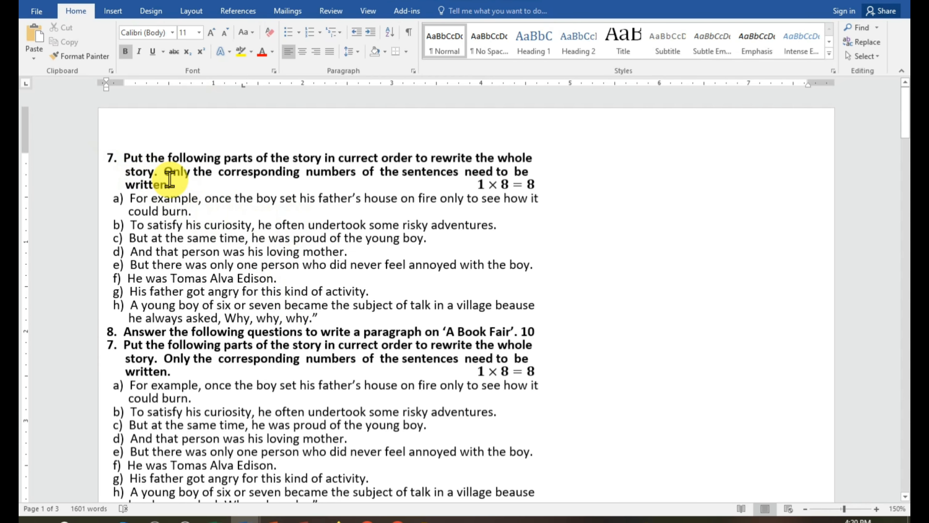
click(179, 184)
drag(179, 184, 118, 158)
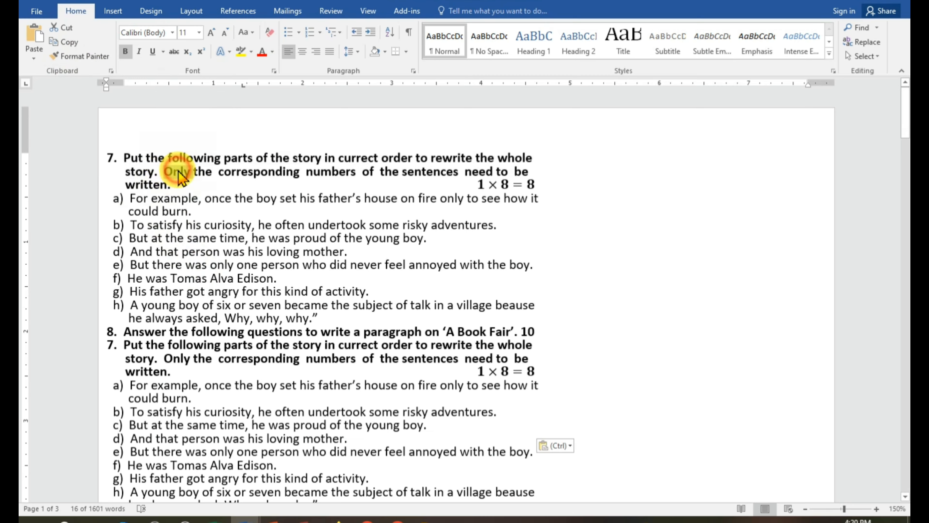
drag(176, 172, 179, 177)
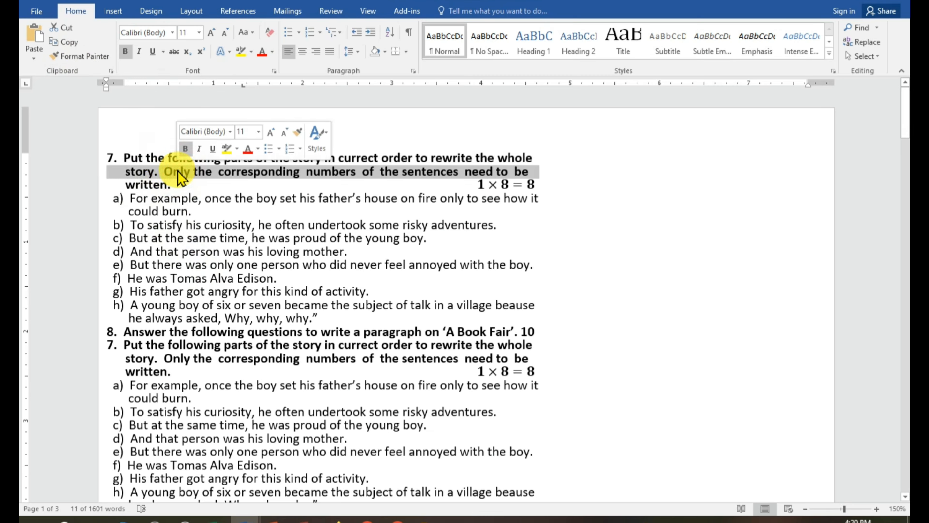
click(76, 56)
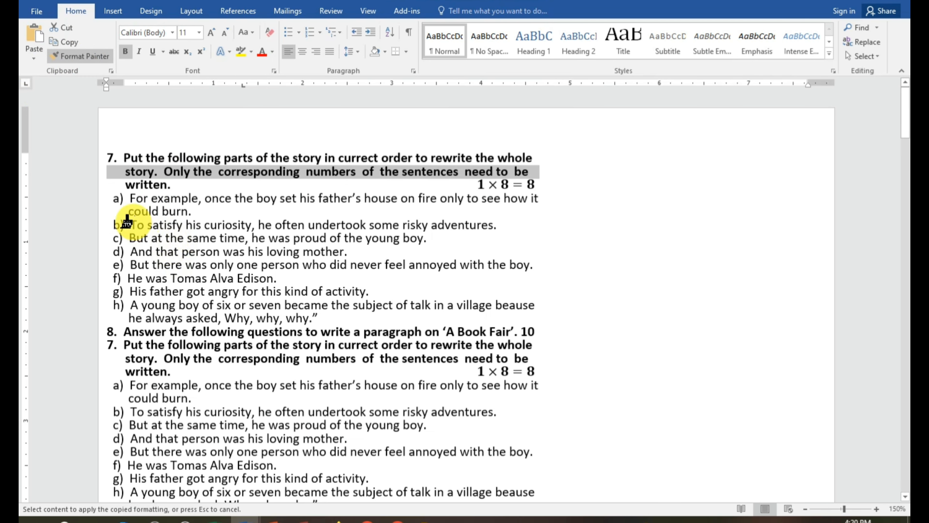
drag(126, 223, 353, 252)
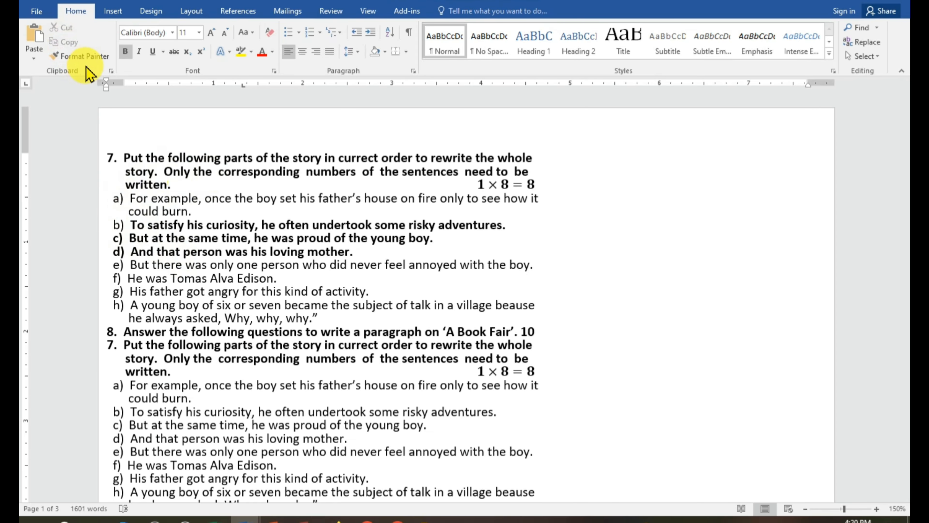
Show the clipboard history and copy the text of questions 11 and 12 into it, without the final mark
click(111, 71)
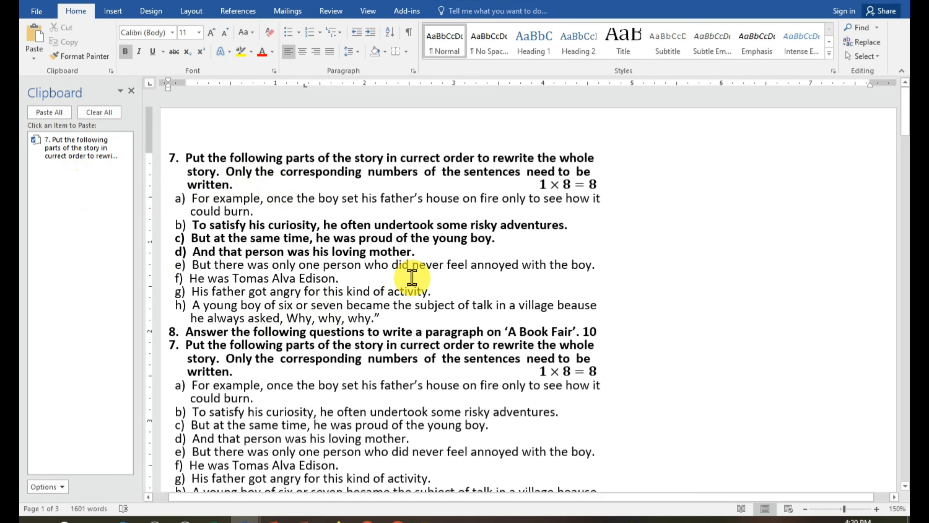
scroll(411, 276, down, 6)
scroll(412, 277, down, 8)
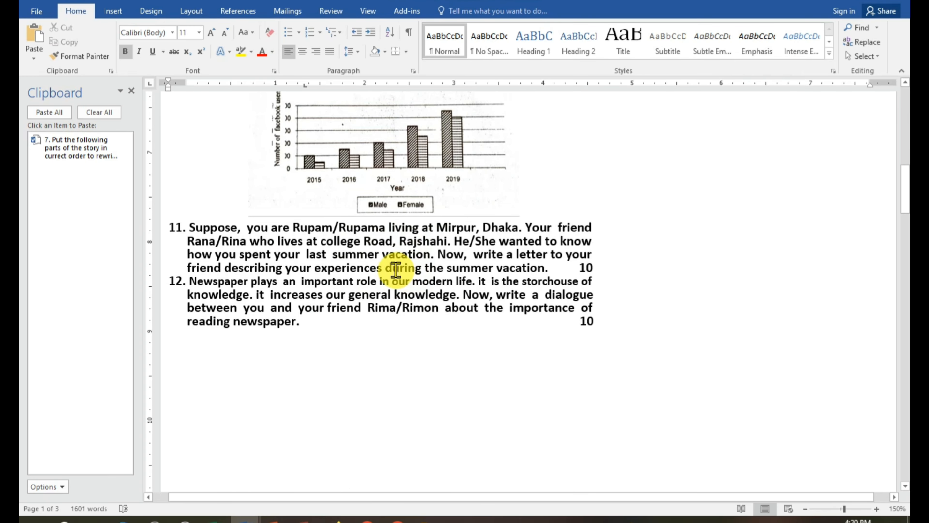
scroll(395, 270, down, 2)
drag(301, 232, 190, 147)
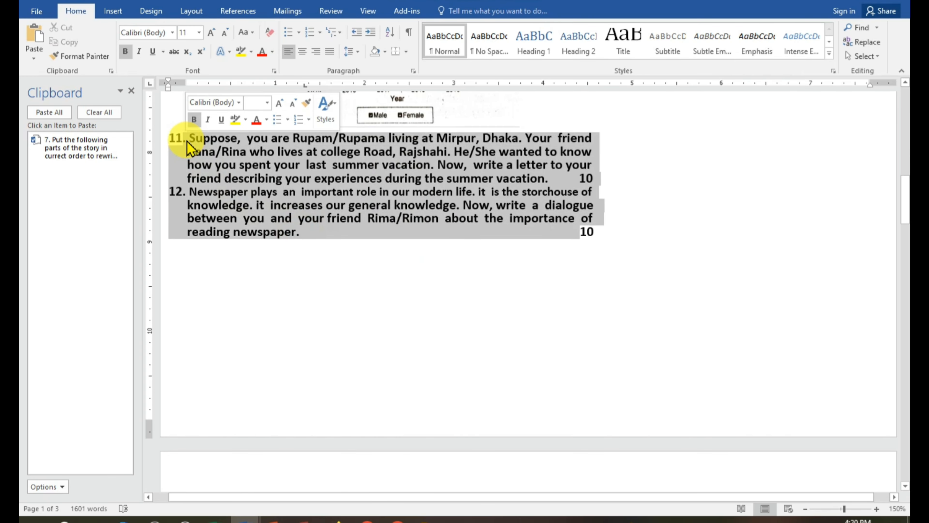
click(71, 42)
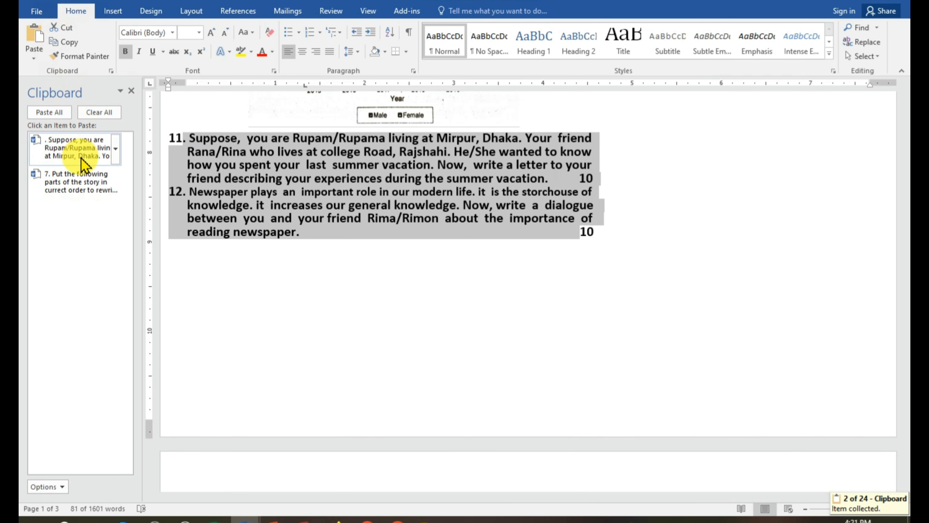
Paste the collected questions 11–12 text below question 12, followed by the collected questions 7–8 text, from the clipboard history
click(301, 261)
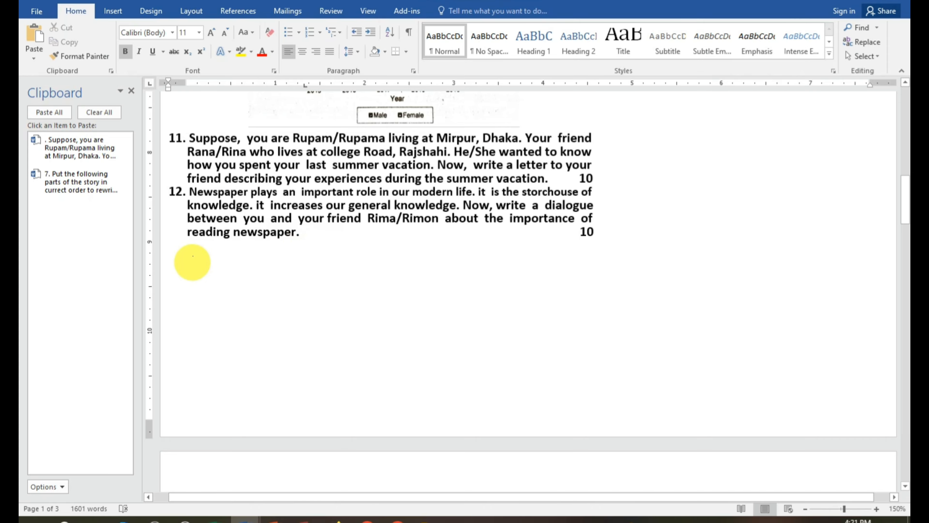
click(62, 150)
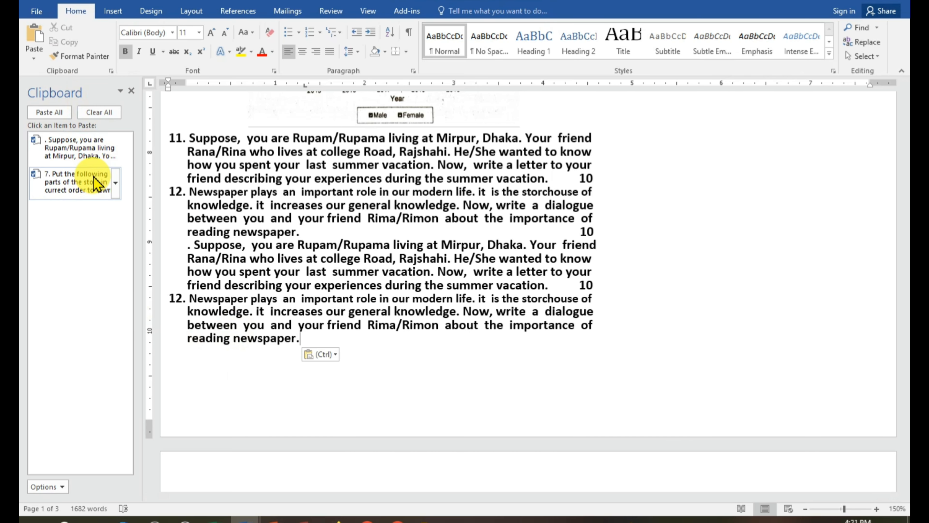
click(95, 184)
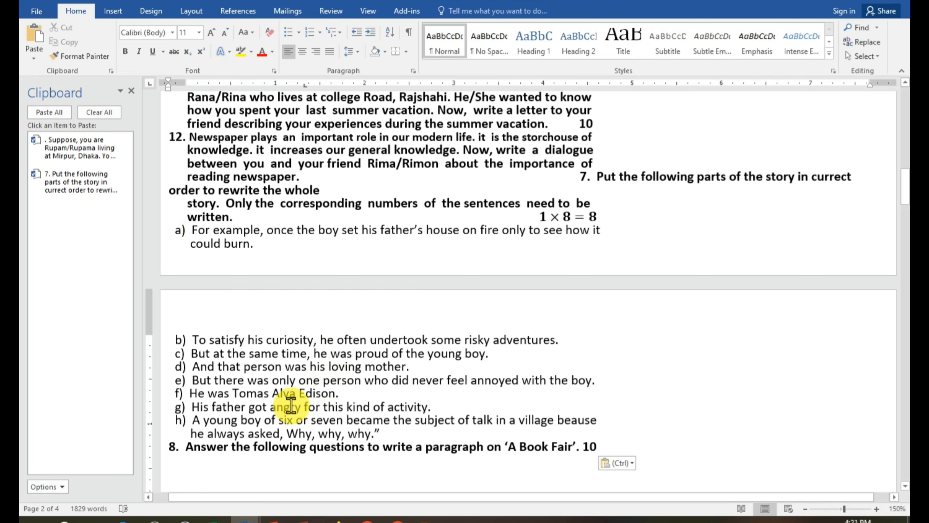
Clear all collected clipboard items and close the clipboard history
scroll(158, 327, down, 1)
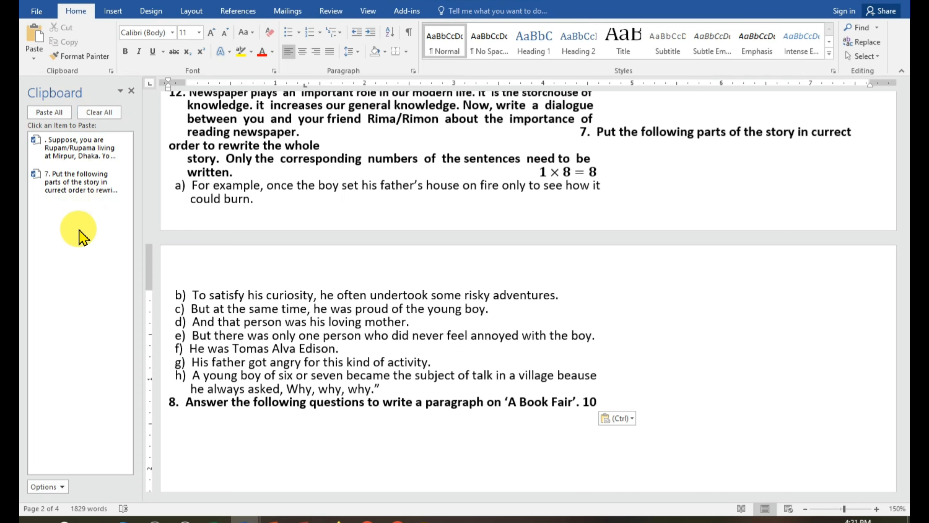
click(95, 113)
click(131, 91)
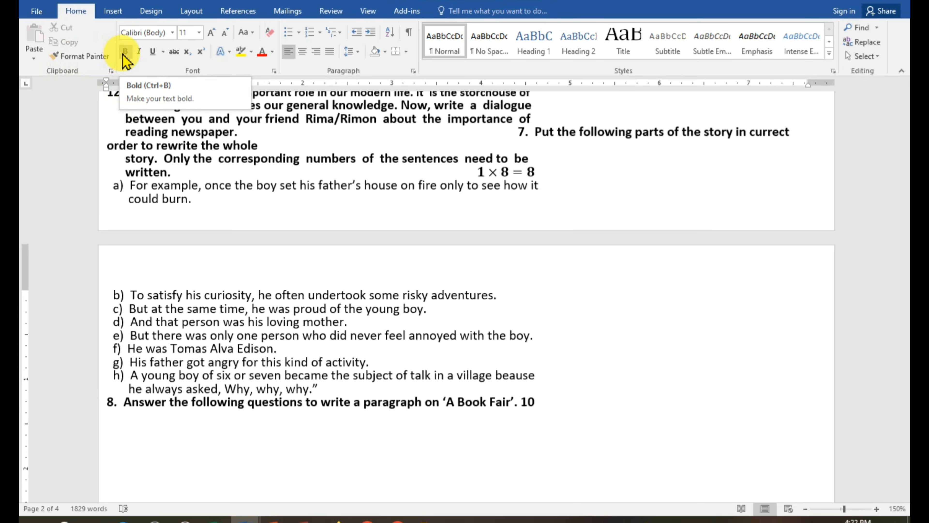
Switch bold on and off twice for the page 2 sentence "But at the same time, he was proud of the young boy."
scroll(415, 285, down, 1)
click(441, 269)
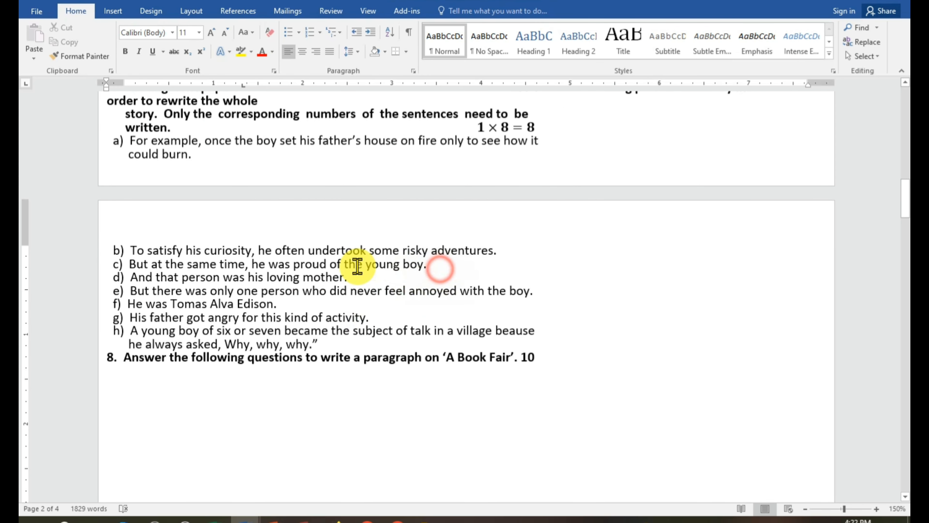
drag(358, 266, 136, 265)
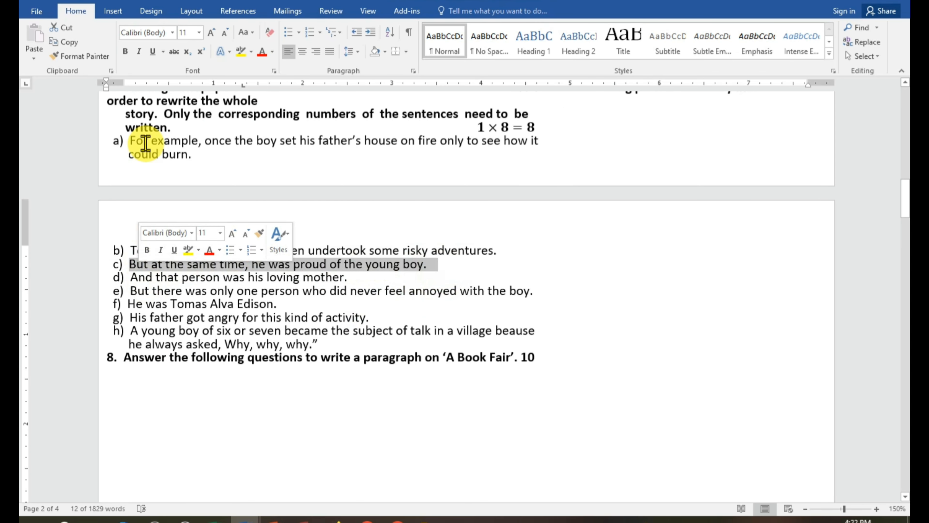
click(124, 52)
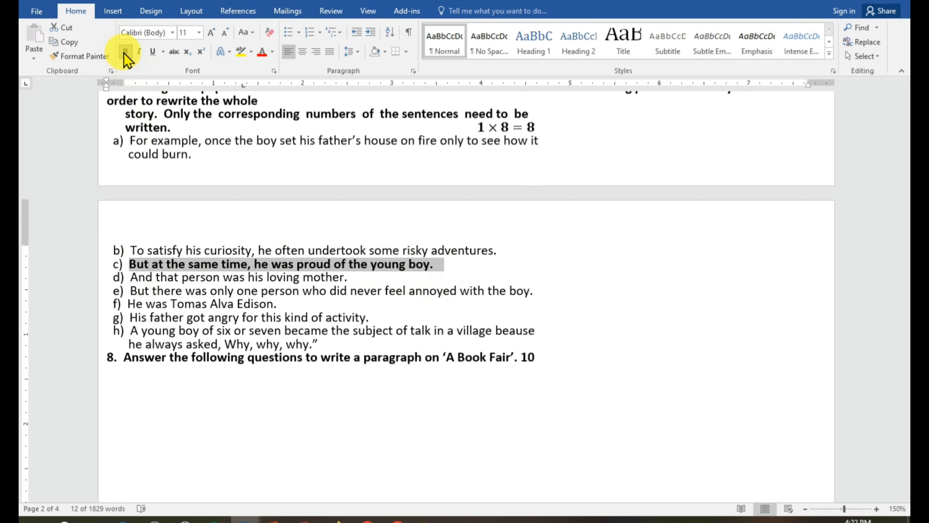
click(125, 54)
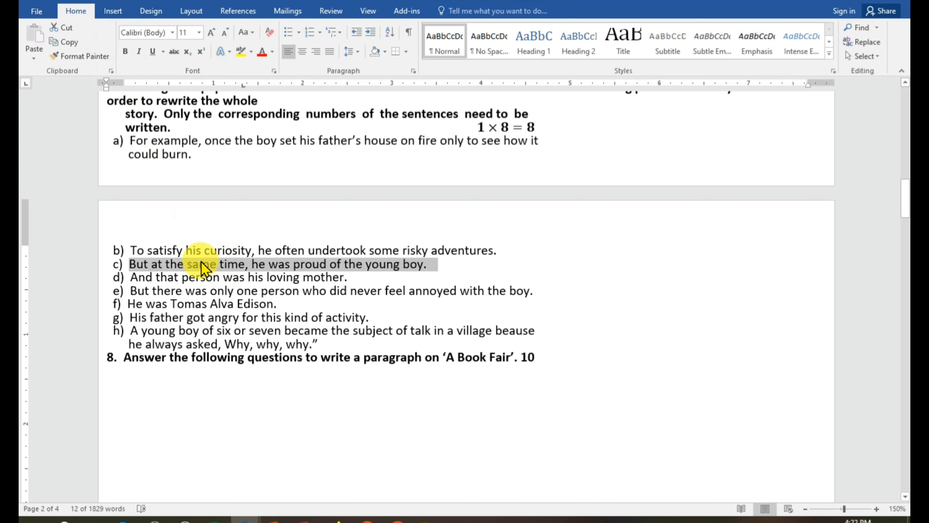
key(ctrl+b)
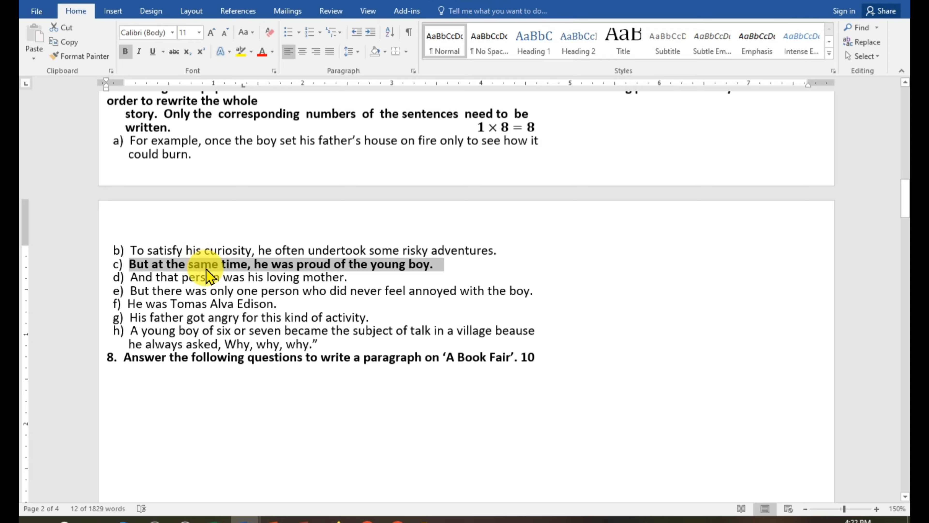
click(125, 51)
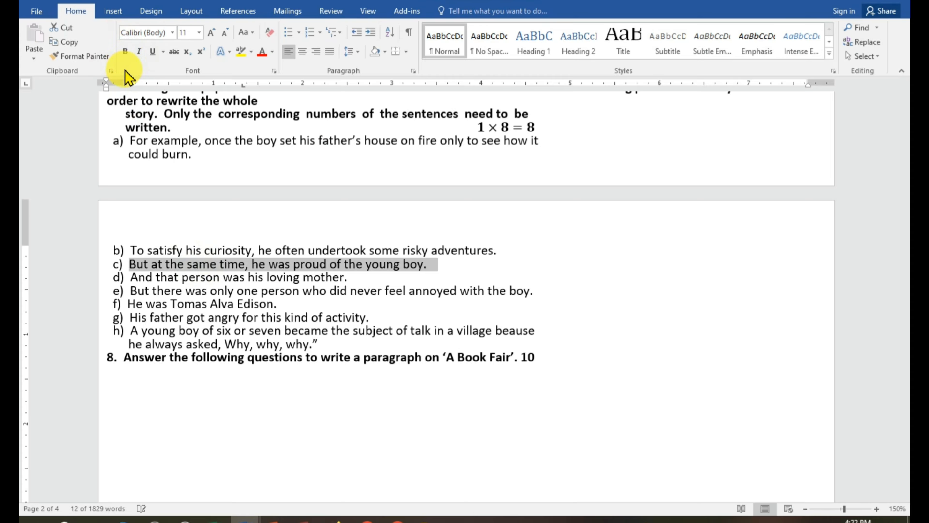
Switch italic on and off for the page 2 sentence "But at the same time, he was proud of the young boy."
click(139, 52)
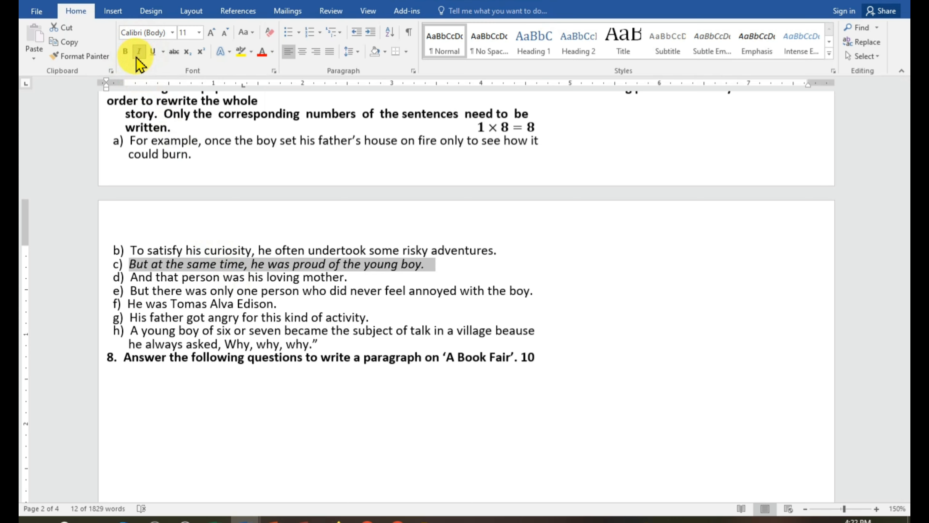
click(139, 55)
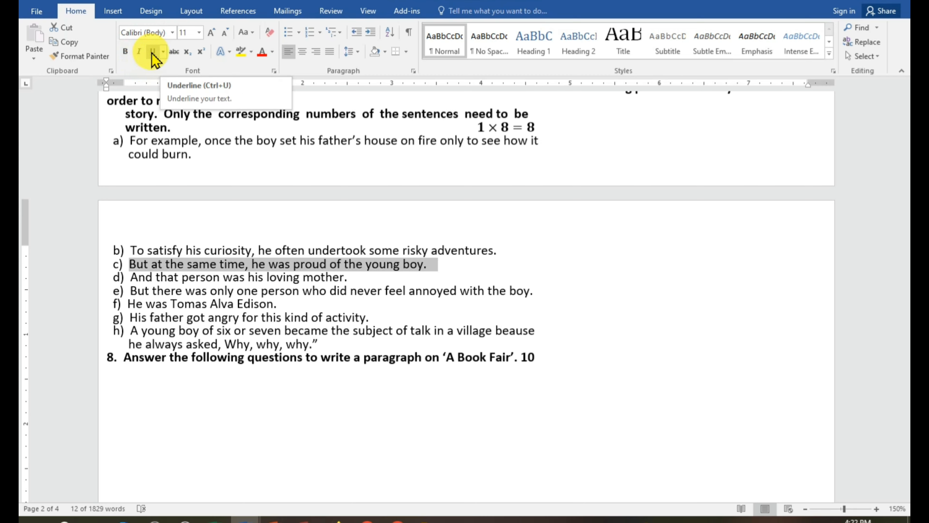
Give the selected sentence c) on page 2 a double underline in the standard Light Green color
click(162, 52)
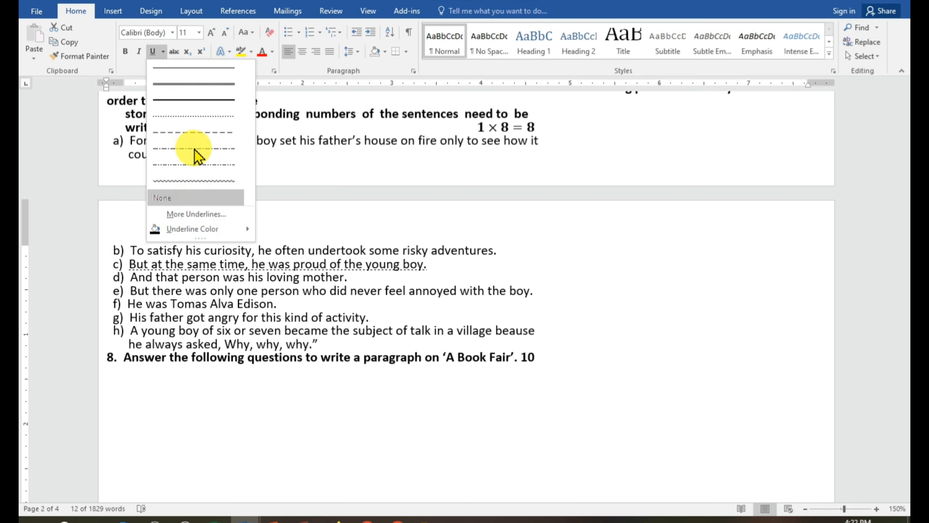
click(201, 85)
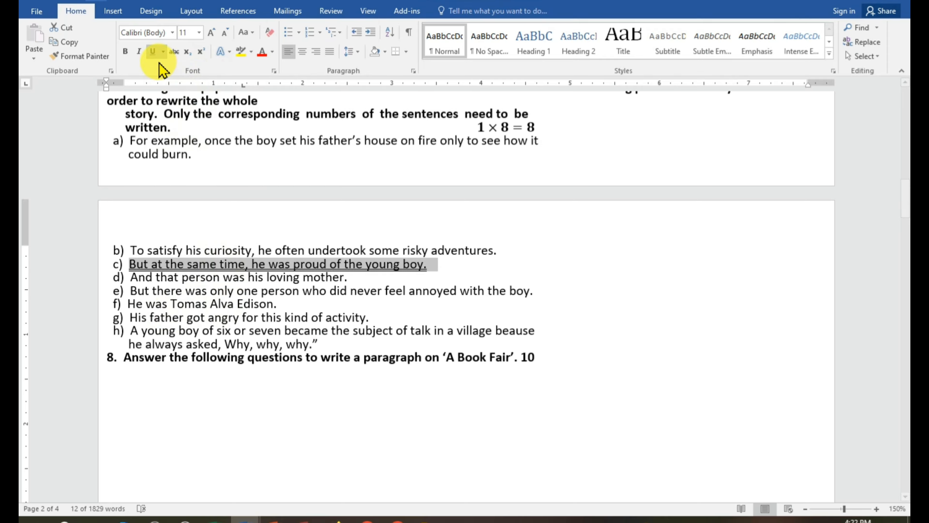
click(163, 52)
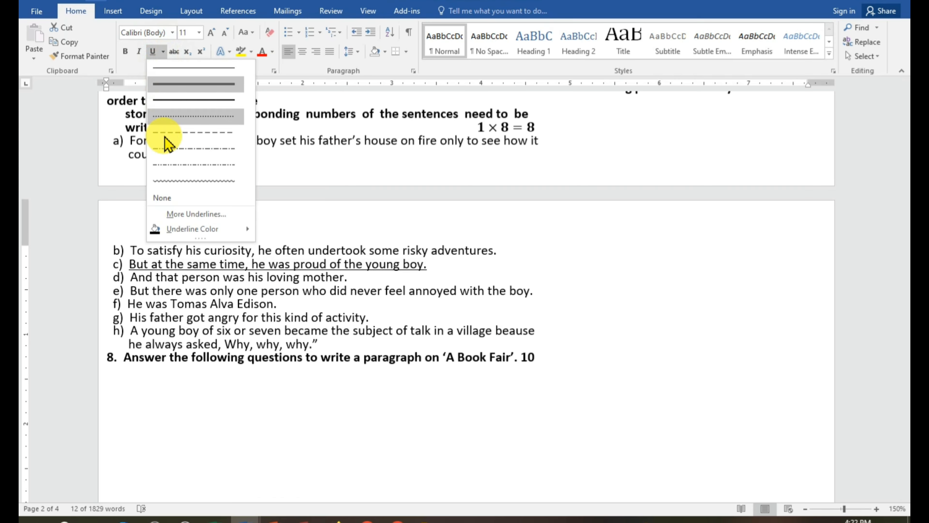
mouse_move(193, 230)
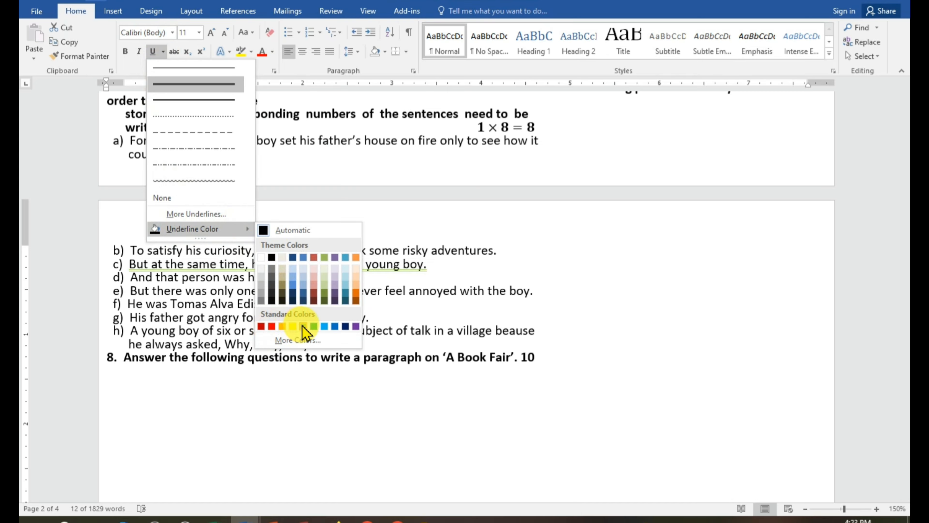
click(303, 326)
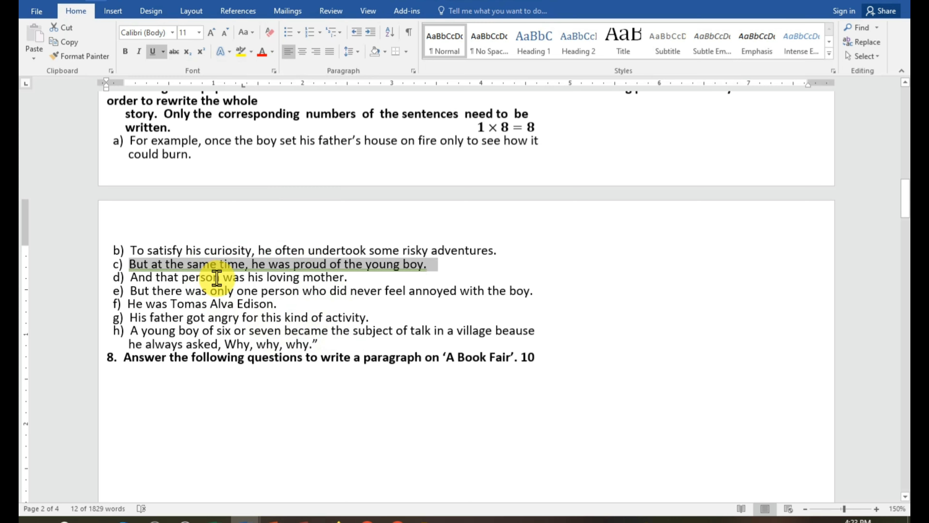
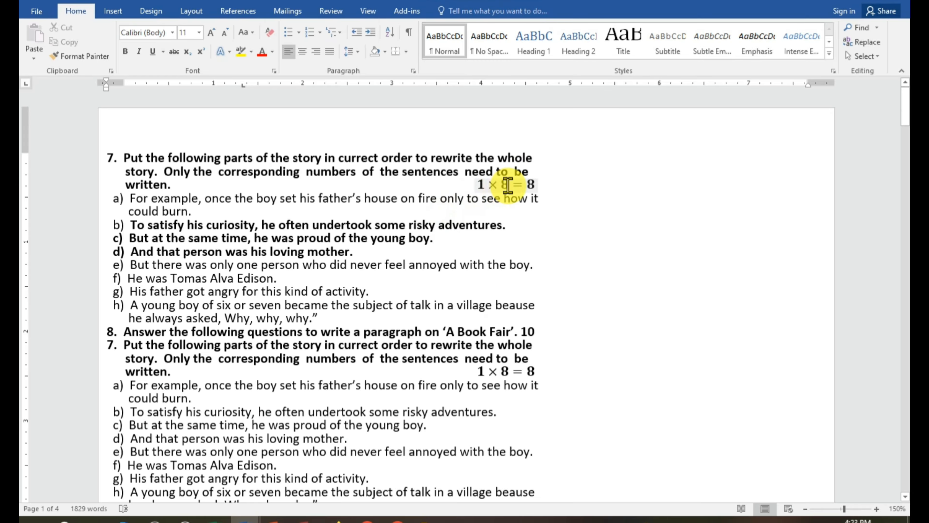
Add a line below option a) of the first question 7 on page 1 with the text "H2"
click(459, 228)
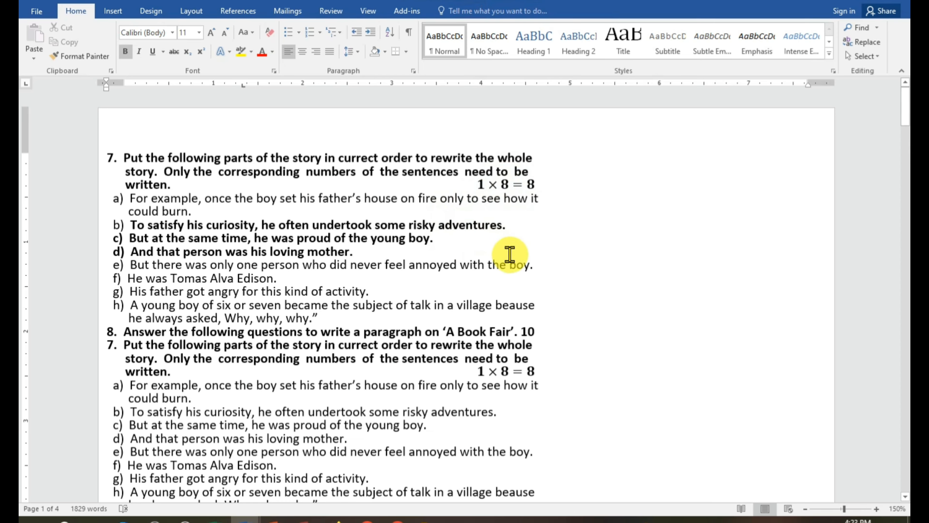
click(328, 210)
key(Return)
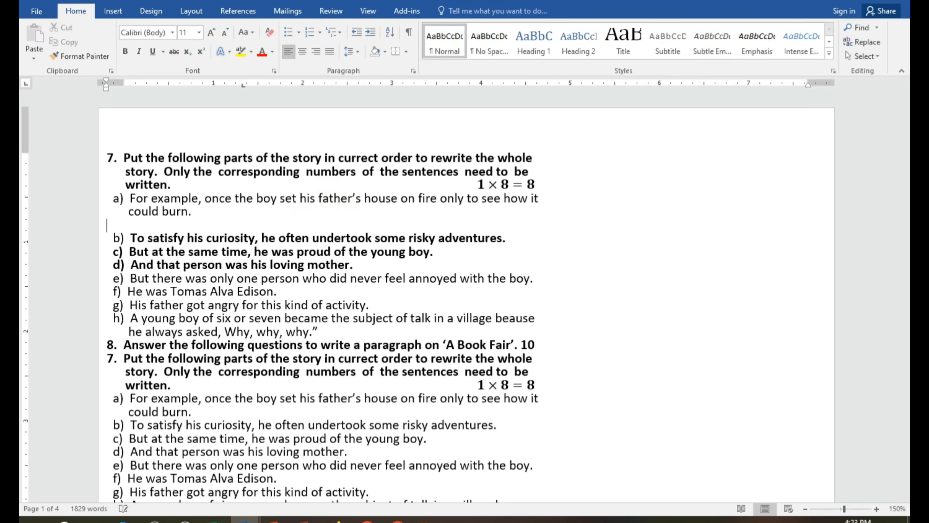
text(H2)
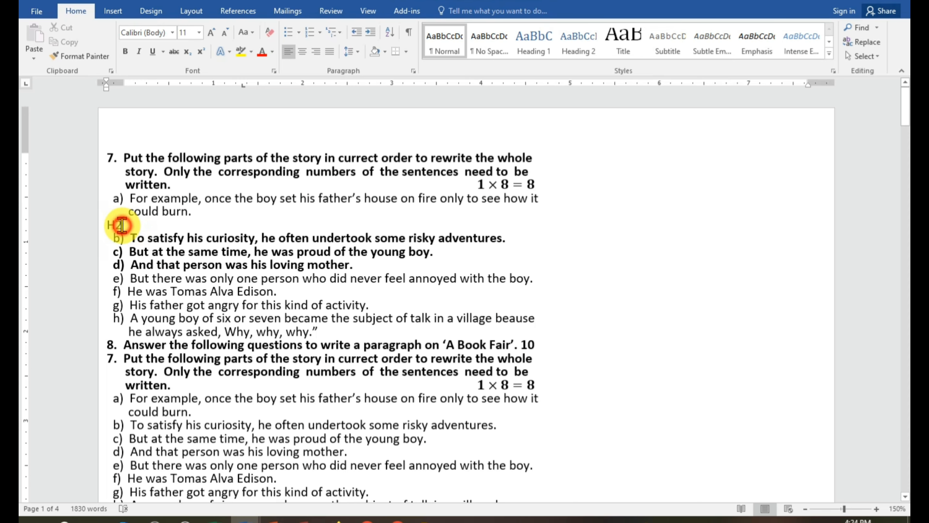
Format the 2 in H2 as superscript, switch it to subscript, and deselect it
drag(123, 225, 115, 226)
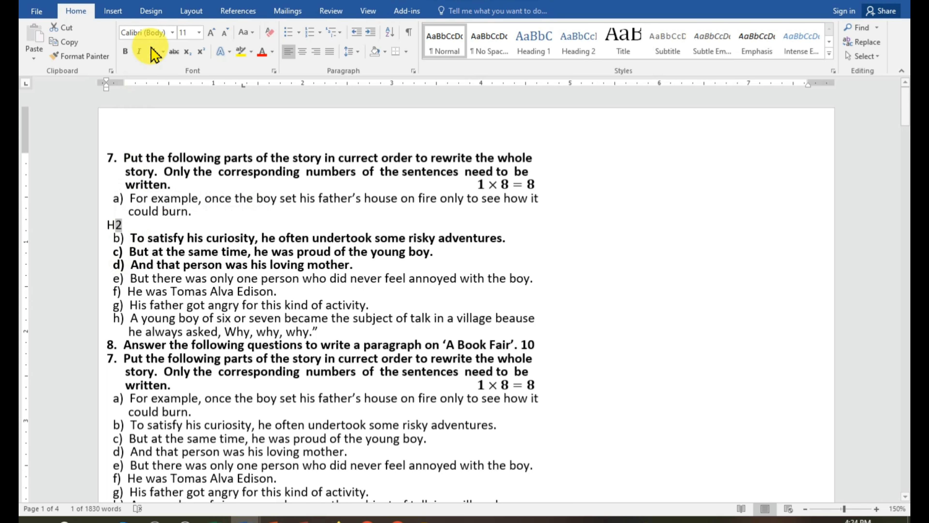
click(201, 54)
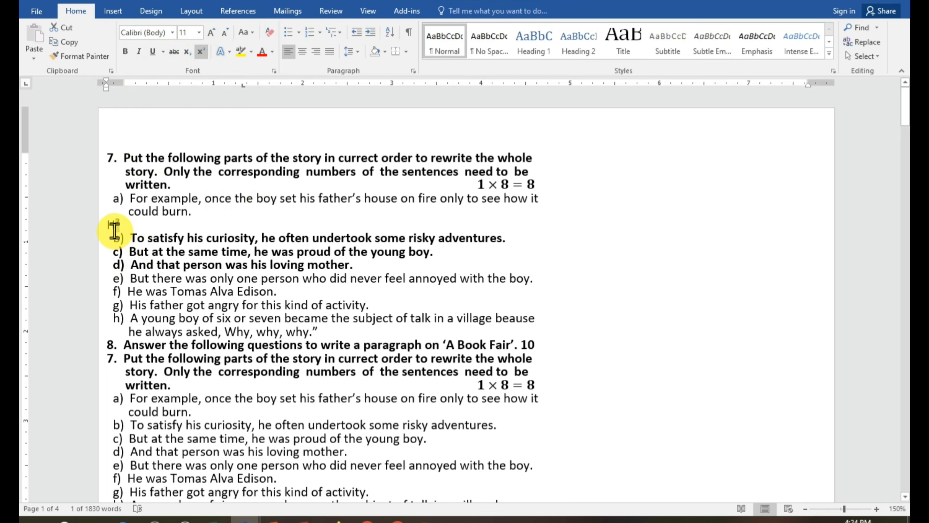
click(187, 52)
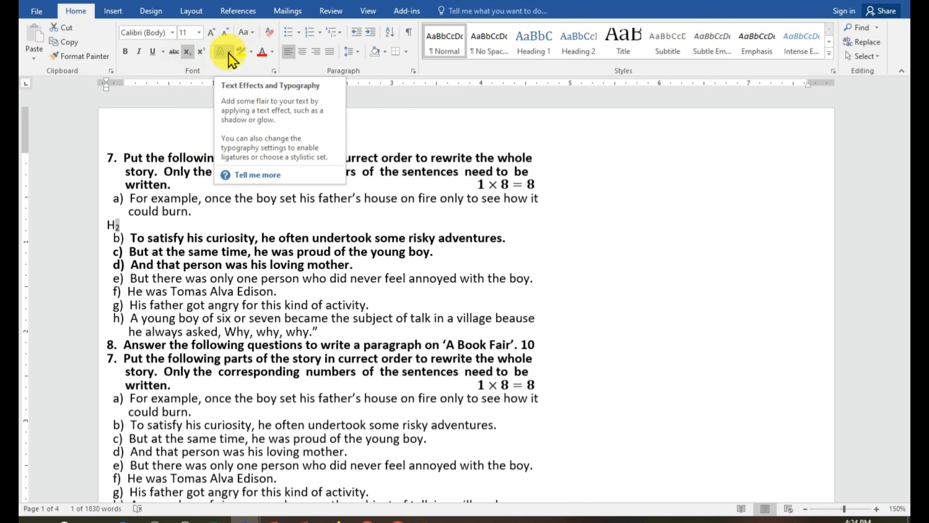
click(190, 264)
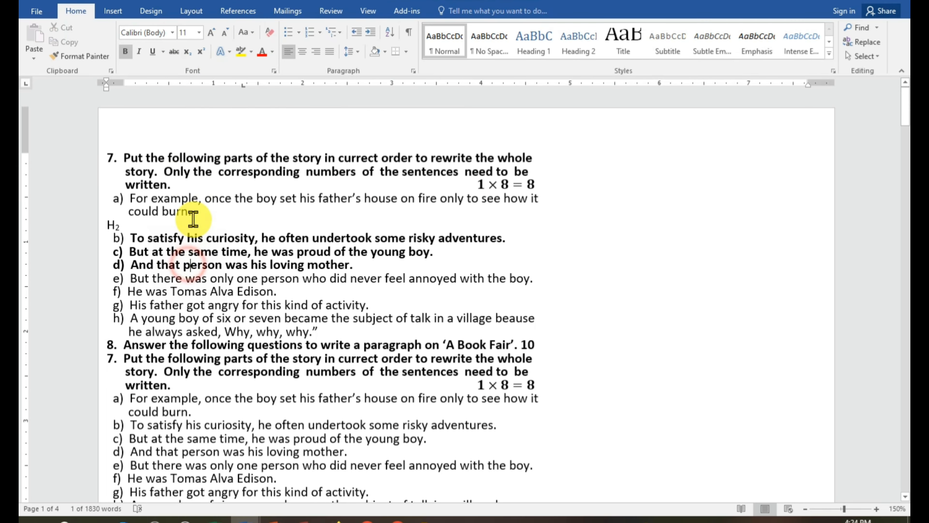
Select the text from the first question 7 heading through H2 and preview text effects, including reflection and glow variations, without applying any
drag(124, 160, 529, 403)
click(529, 403)
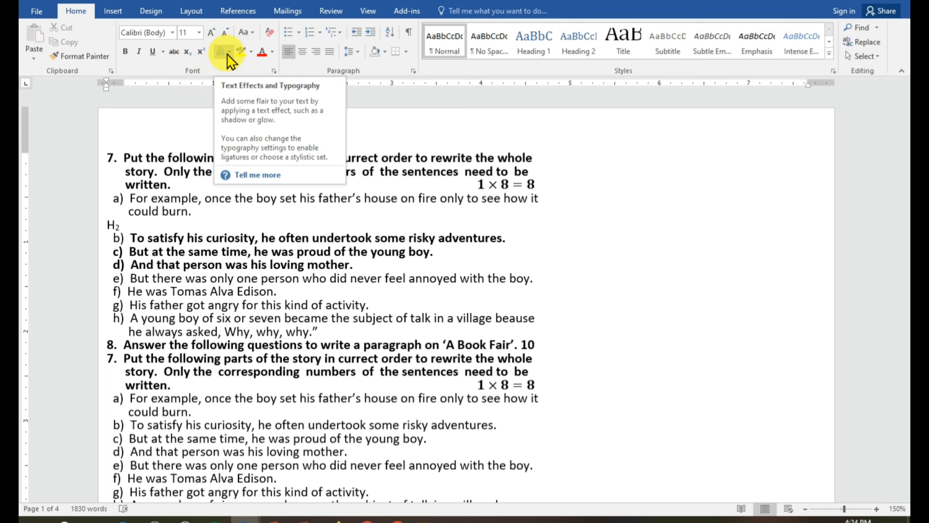
click(235, 238)
drag(124, 157, 307, 233)
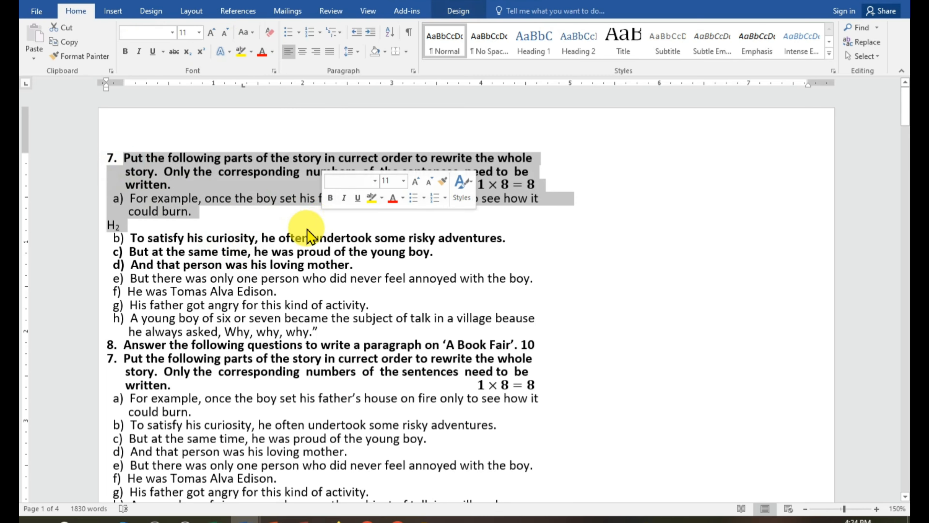
click(228, 52)
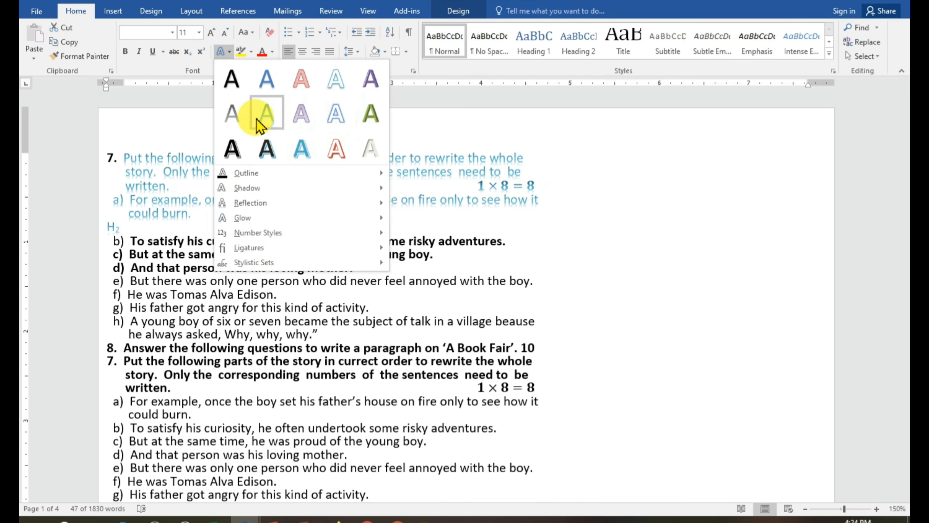
mouse_move(284, 202)
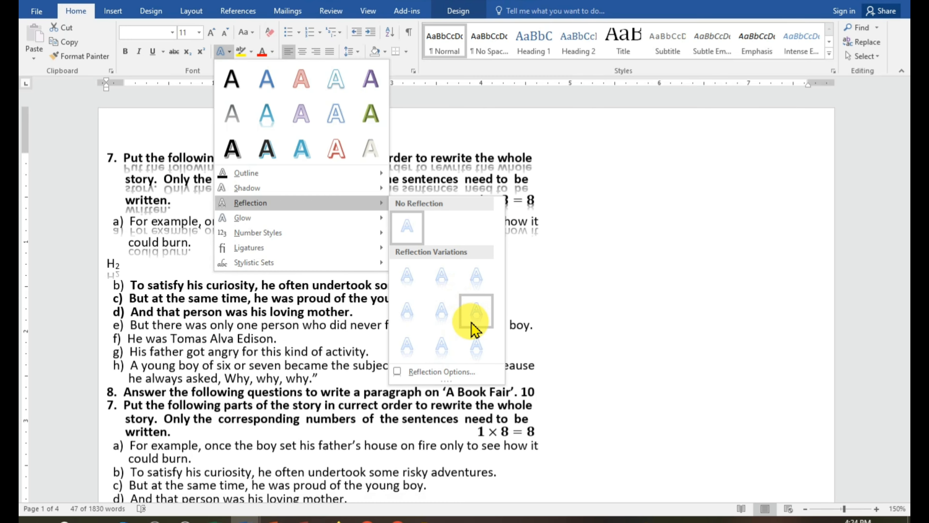
mouse_move(311, 217)
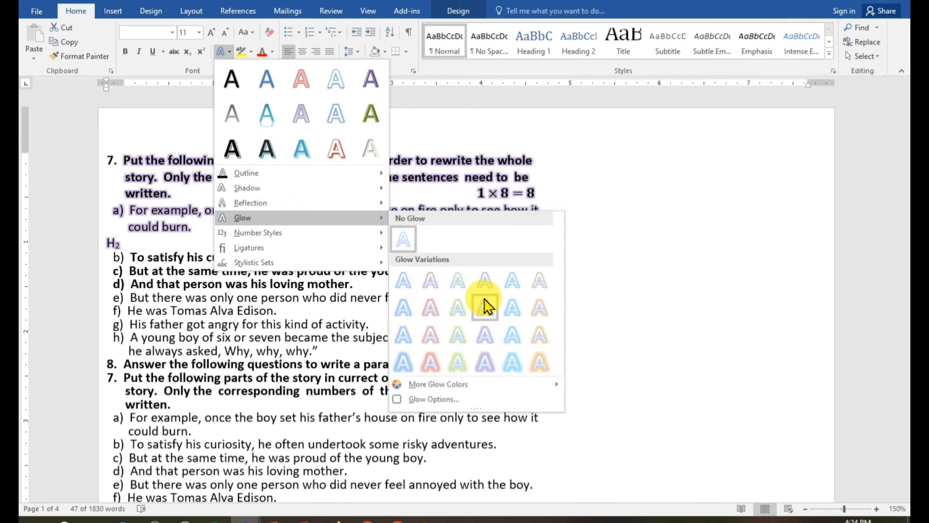
click(442, 166)
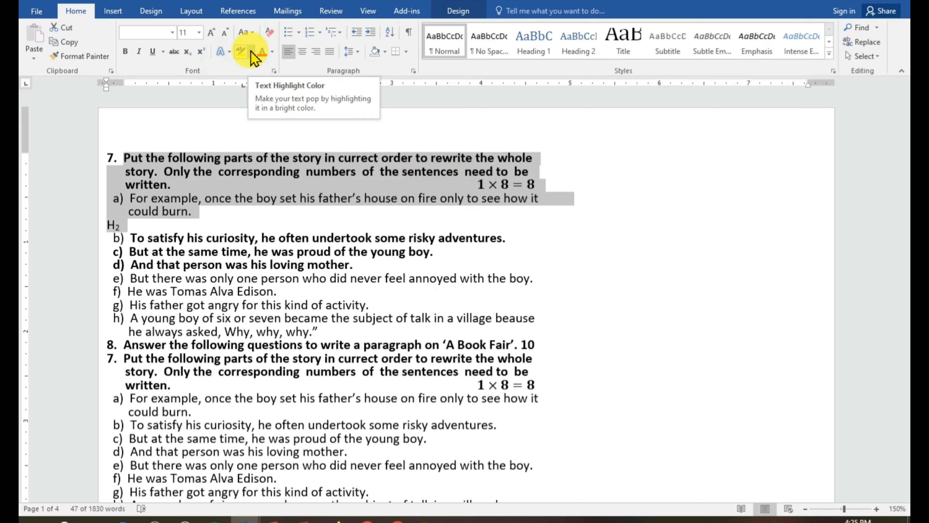
View the highlight colors without choosing one, and set the selected question 7 text through H2 to the standard Light Blue font color
click(251, 51)
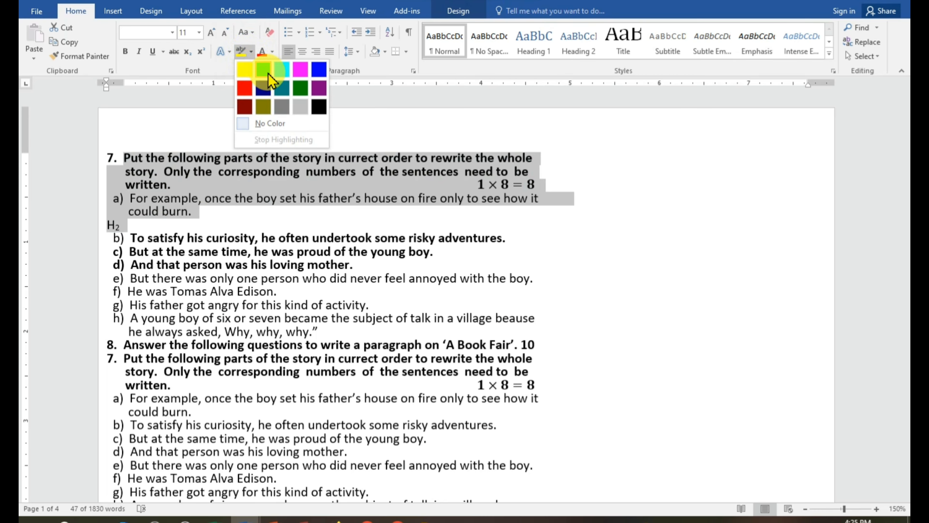
click(218, 188)
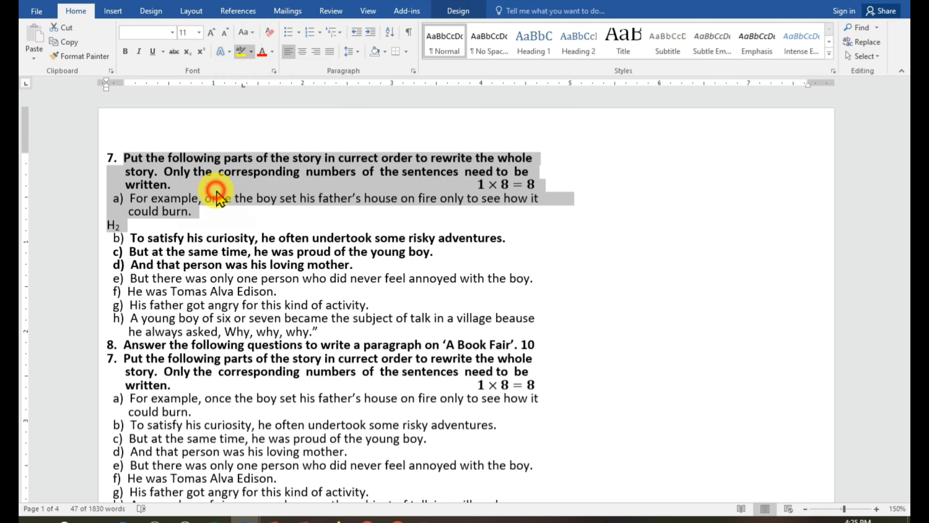
click(273, 51)
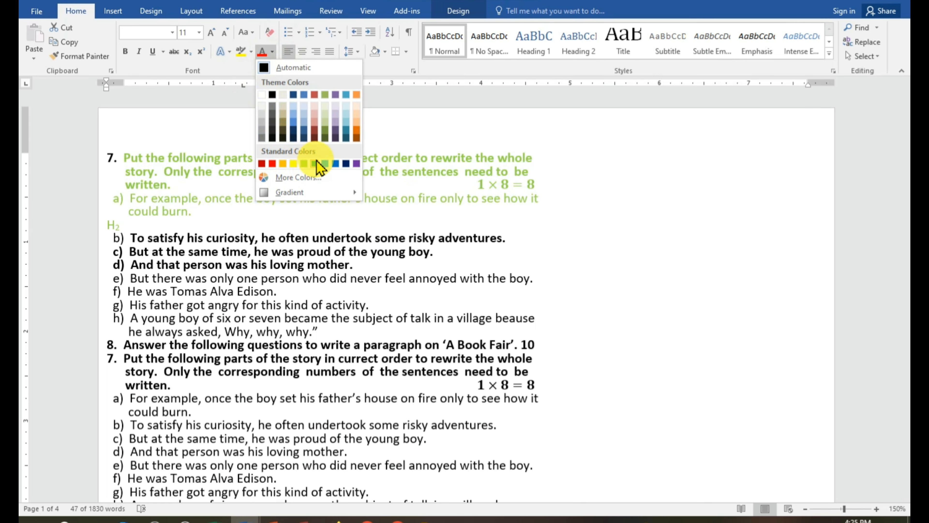
click(325, 164)
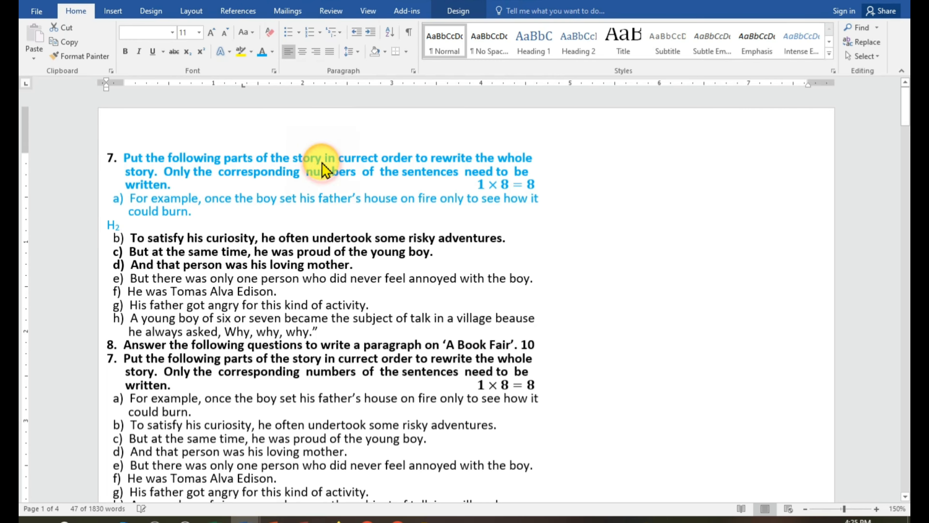
click(265, 214)
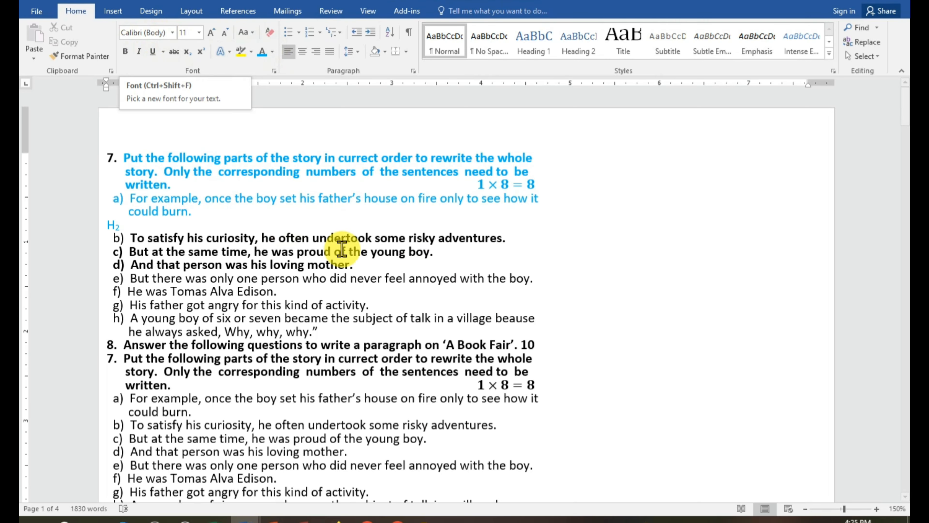
Select question 7 through the first line of option h), try the Calibri Light font on it, and set it back to Calibri (Body)
drag(528, 318, 134, 152)
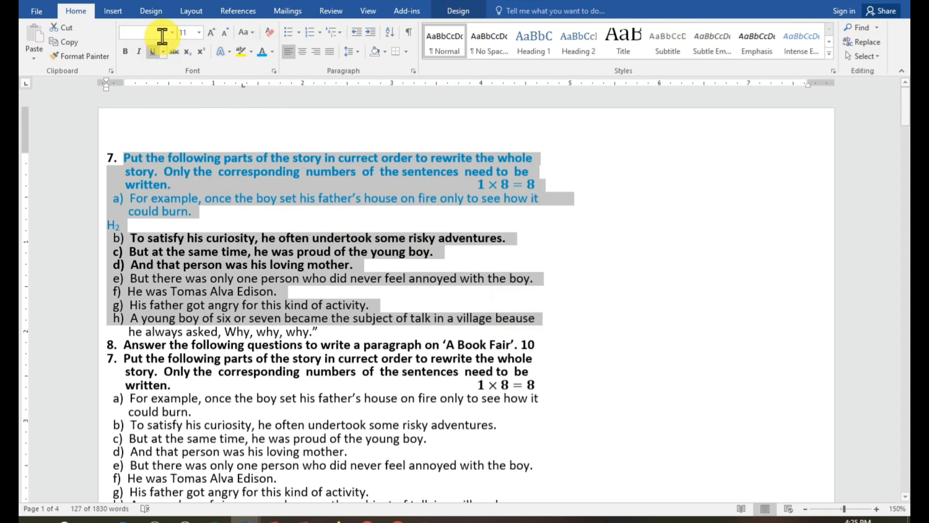
click(172, 32)
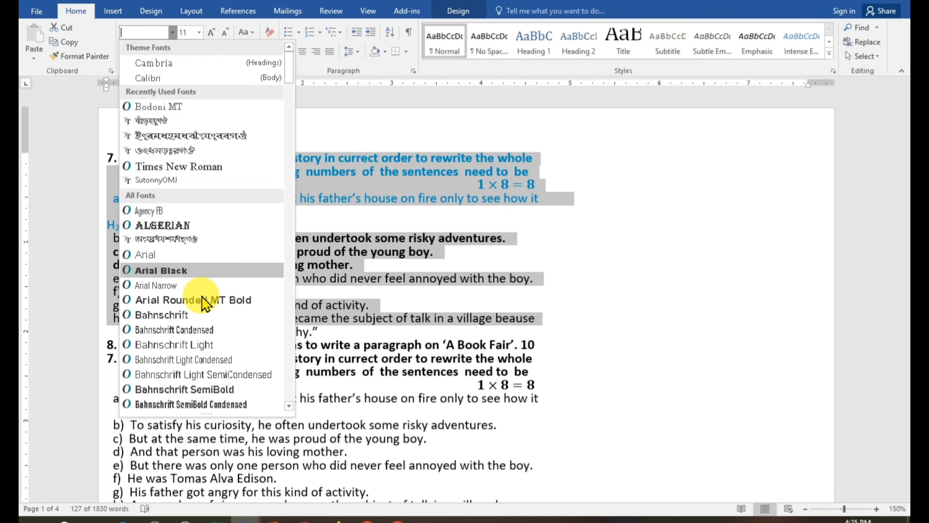
scroll(167, 227, down, 15)
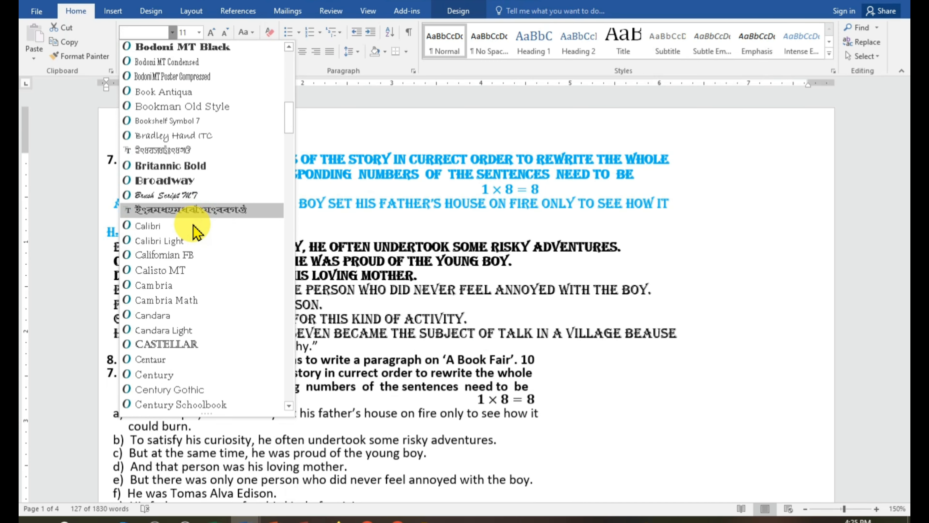
click(169, 109)
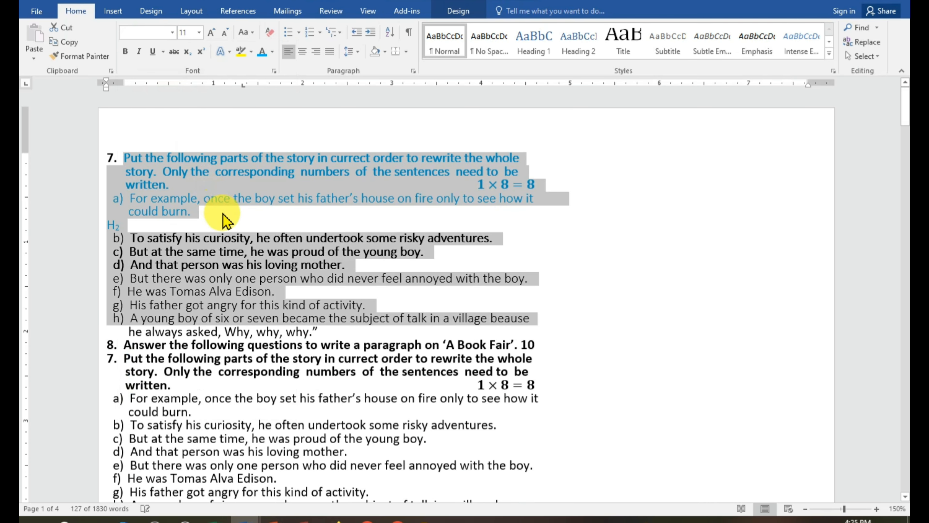
click(172, 33)
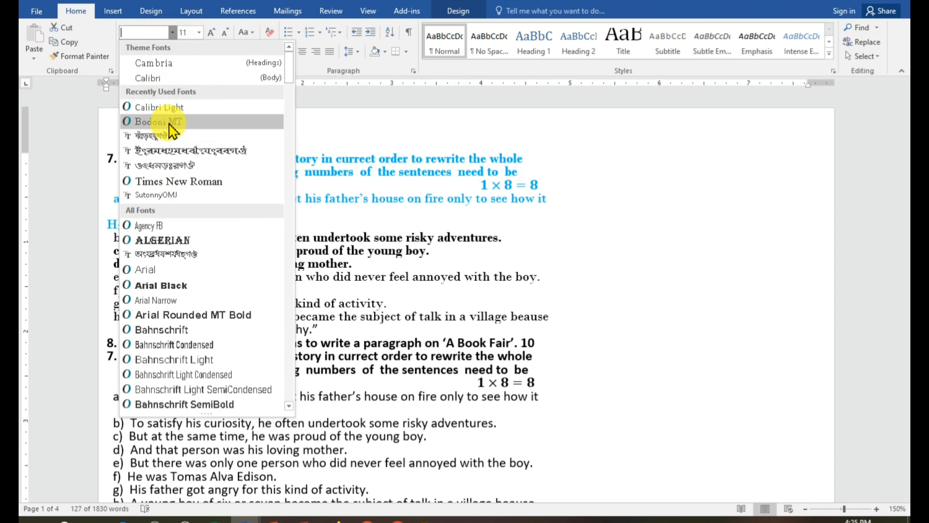
click(179, 78)
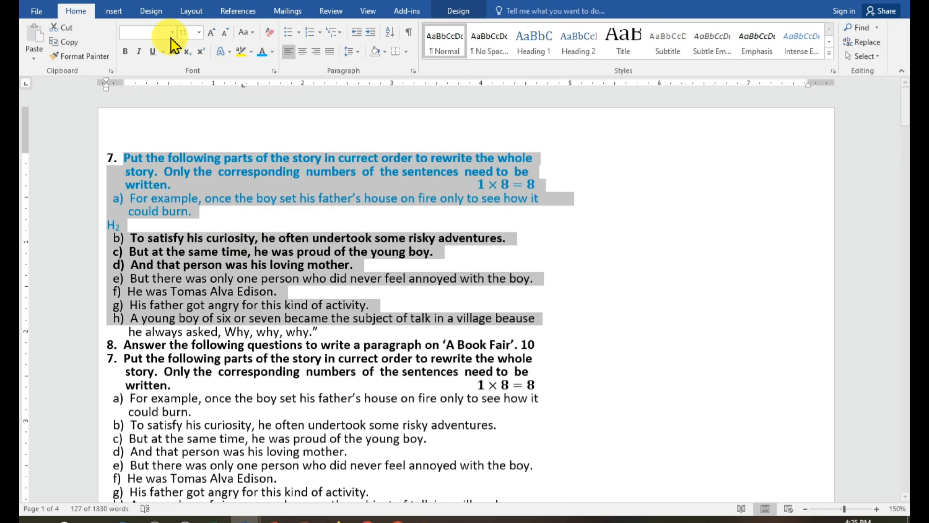
Set the font size of the selected question 7 text to 80
click(199, 33)
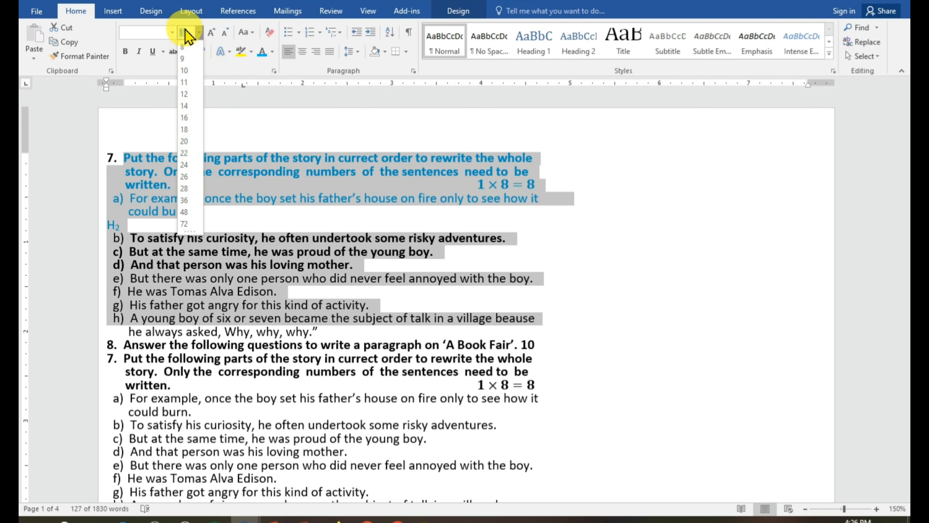
text(80)
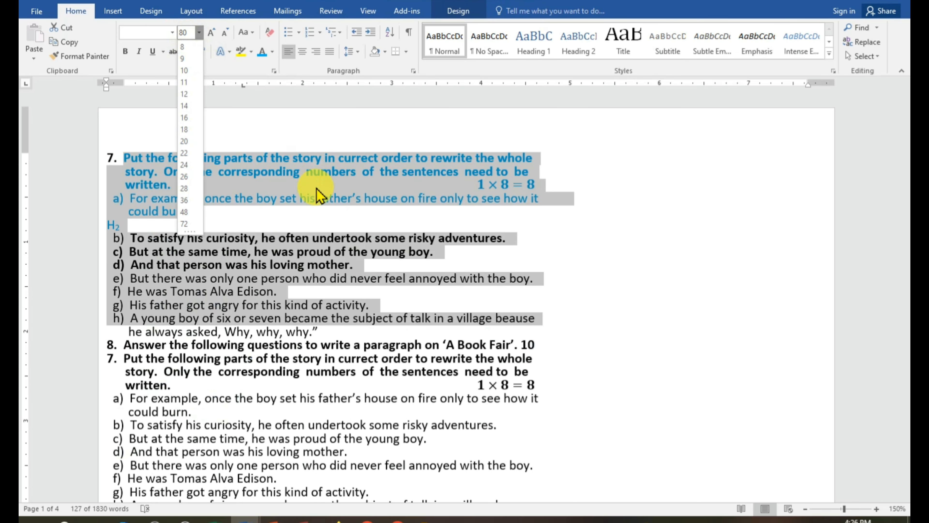
click(317, 189)
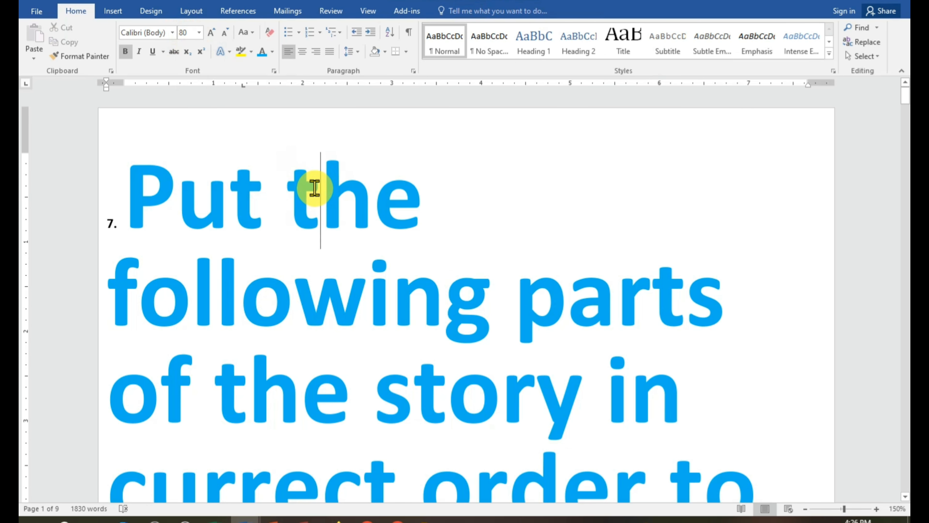
Undo the 80-point font size on question 7 and enlarge the selected text in increments to size 20
key(ctrl+z)
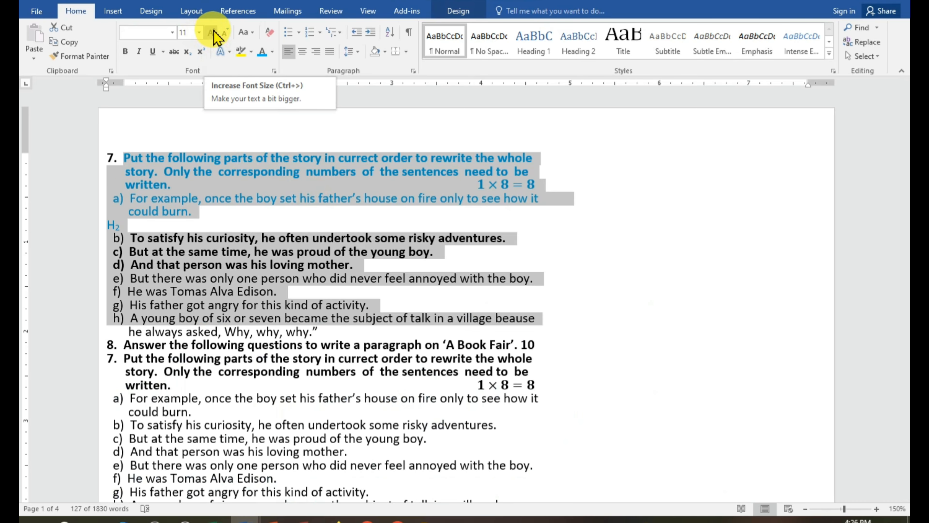
click(212, 32)
click(211, 32)
click(211, 32)
click(211, 32)
click(212, 33)
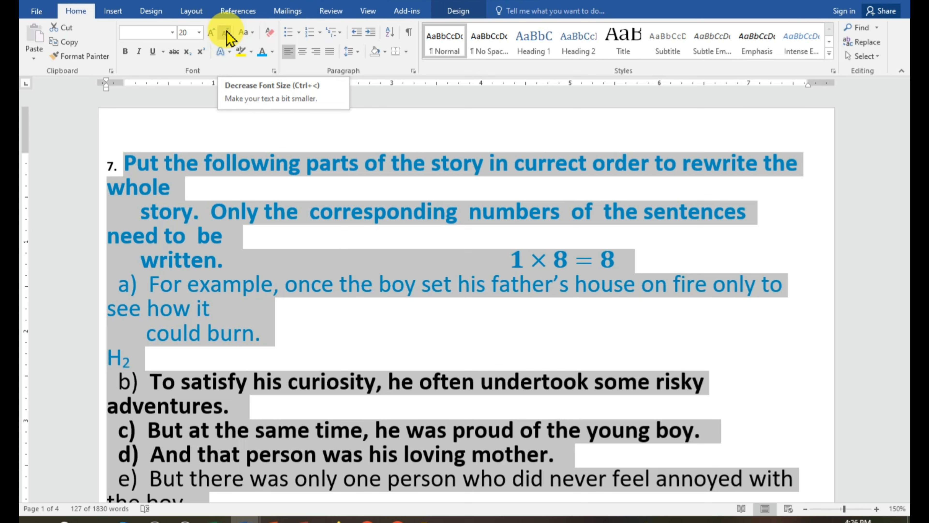
Shrink the selected question 7 text in increments back to font size 11
click(226, 33)
click(226, 33)
click(226, 33)
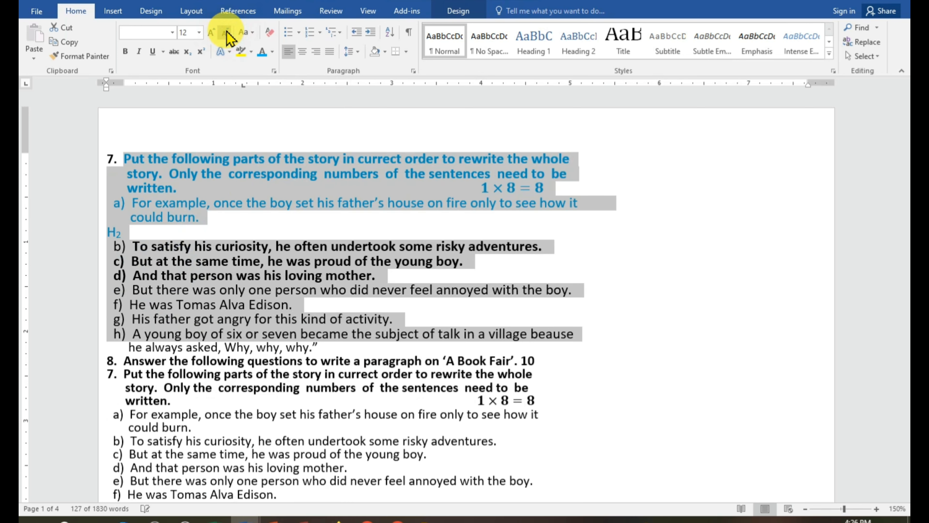
click(226, 33)
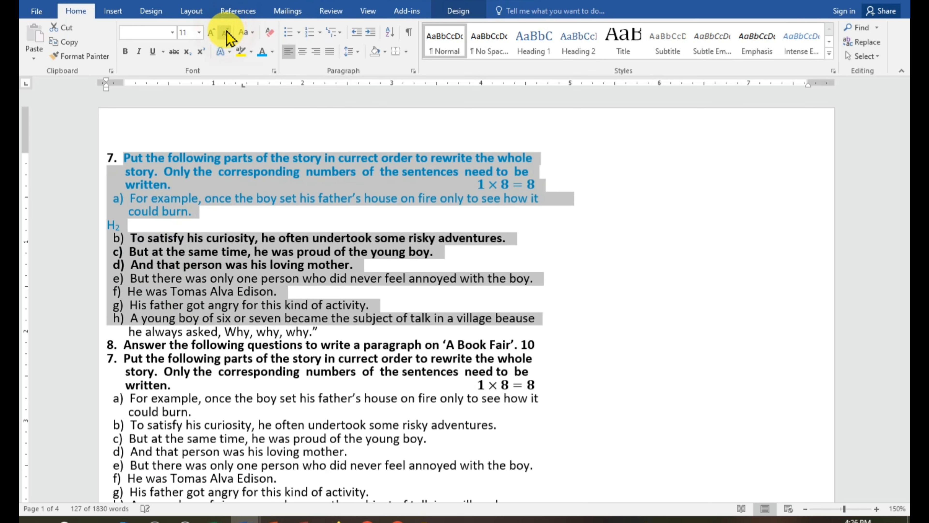
Change the case of the selected question 7 text to lowercase, followed by UPPERCASE
click(252, 33)
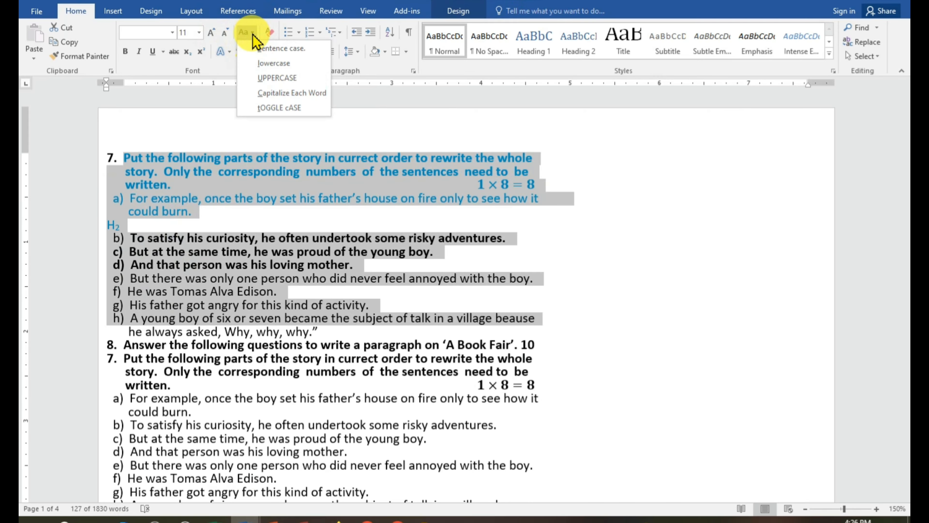
click(274, 63)
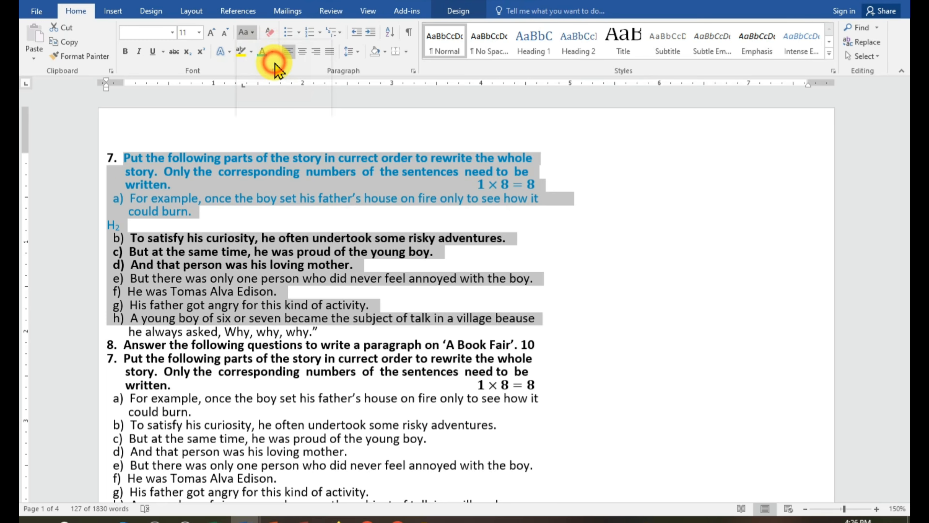
click(246, 32)
click(263, 78)
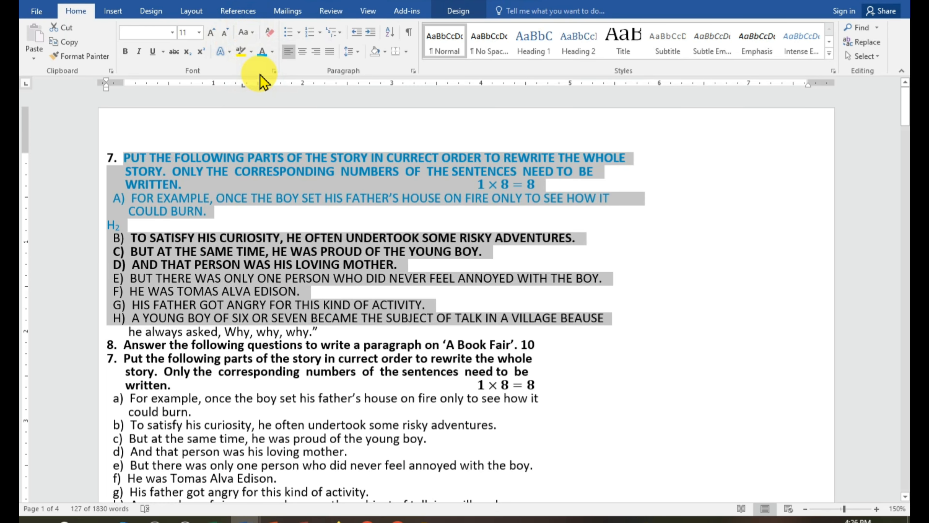
Apply Capitalize Each Word to the selected question 7 text, followed by tOGGLE cASE
click(250, 32)
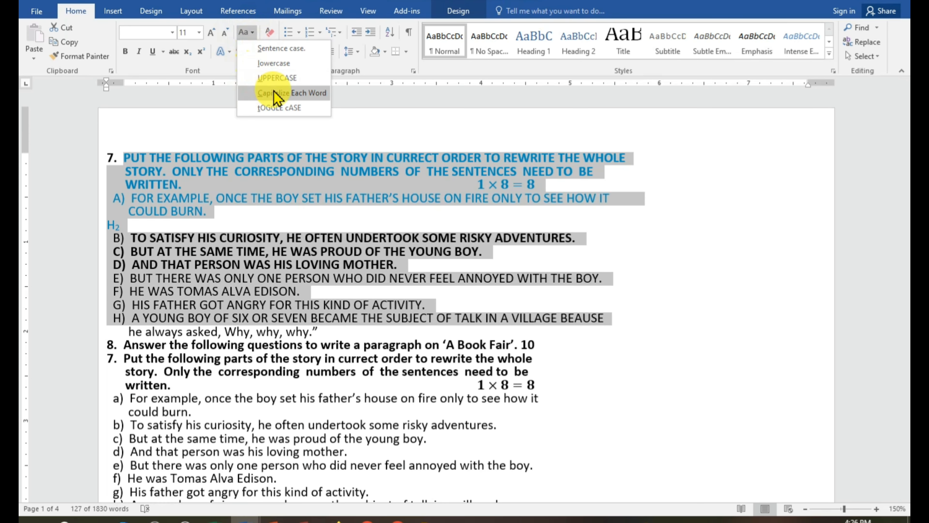
click(283, 95)
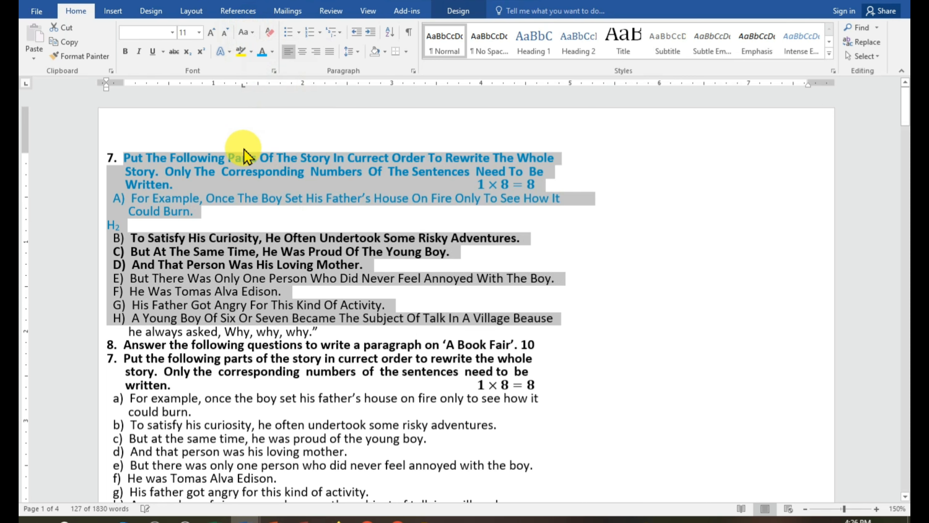
click(252, 31)
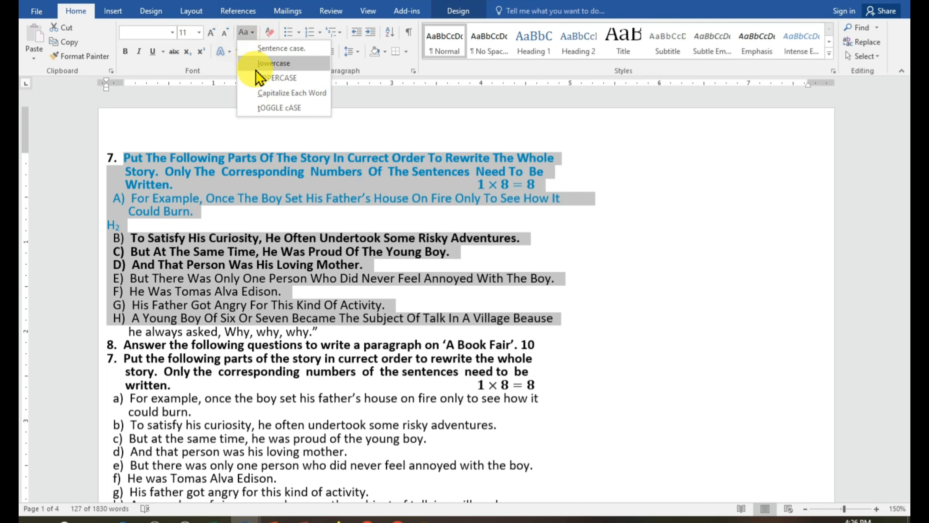
click(273, 108)
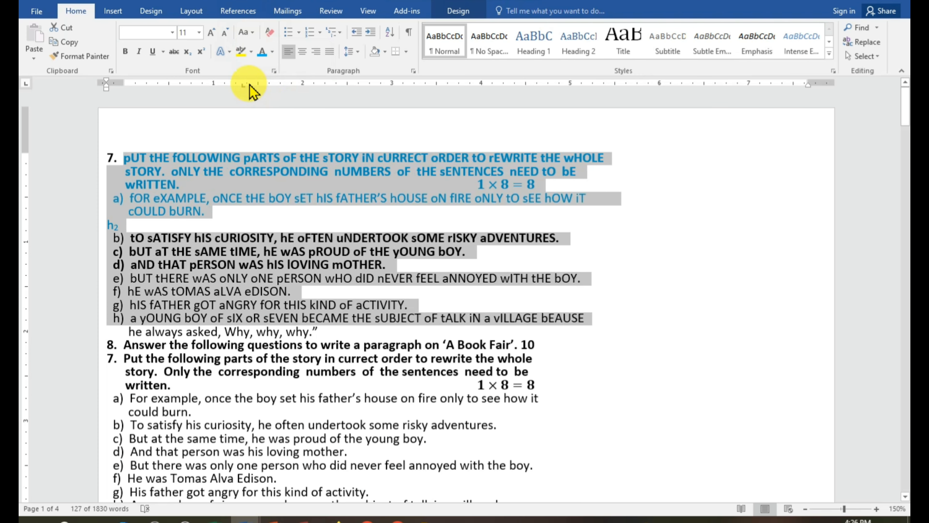
Set the selected question 7 text to Sentence case and clear all of its formatting
click(251, 53)
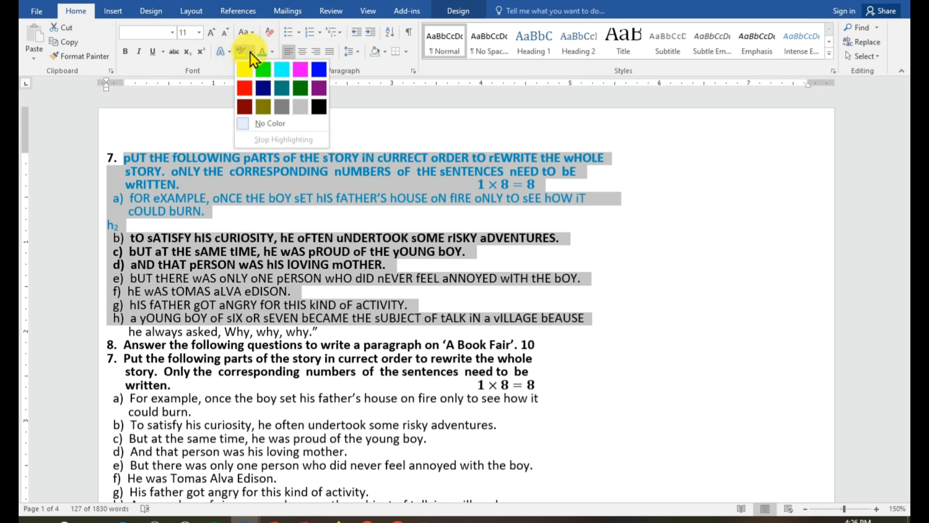
click(252, 34)
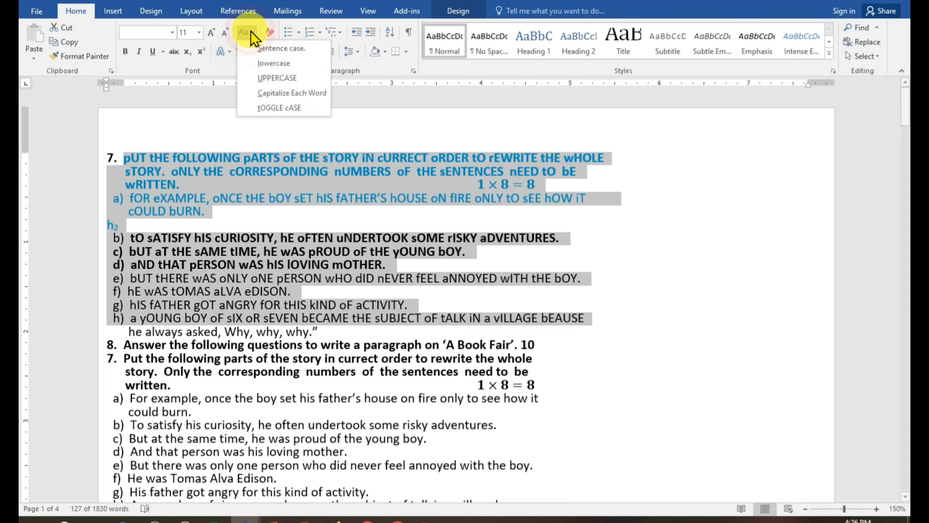
click(269, 49)
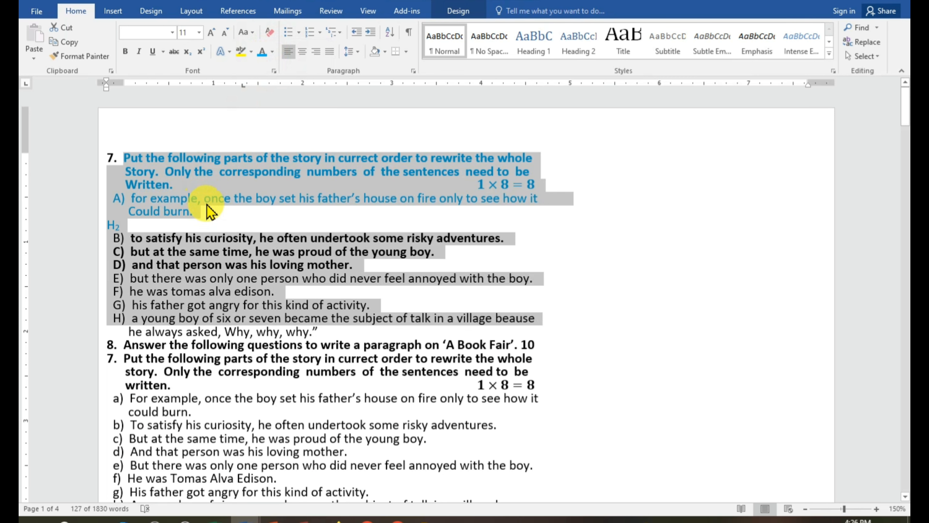
click(272, 30)
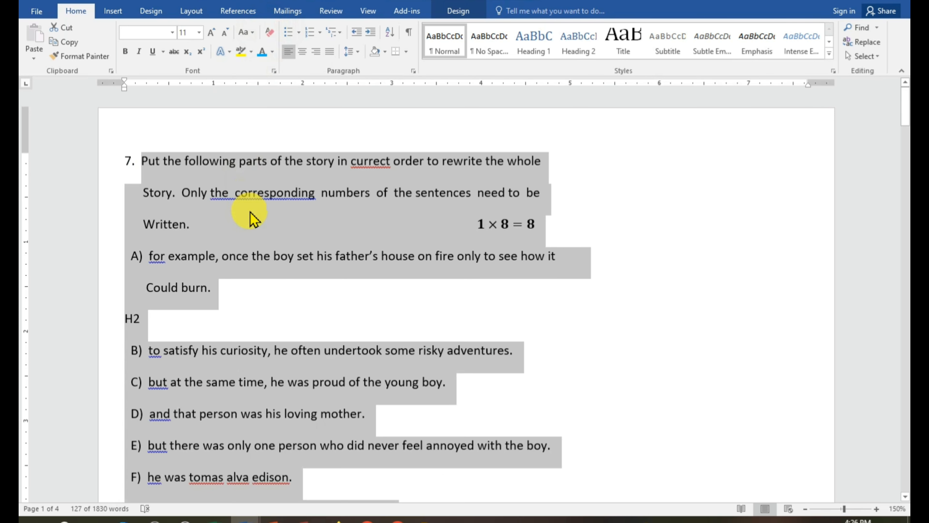